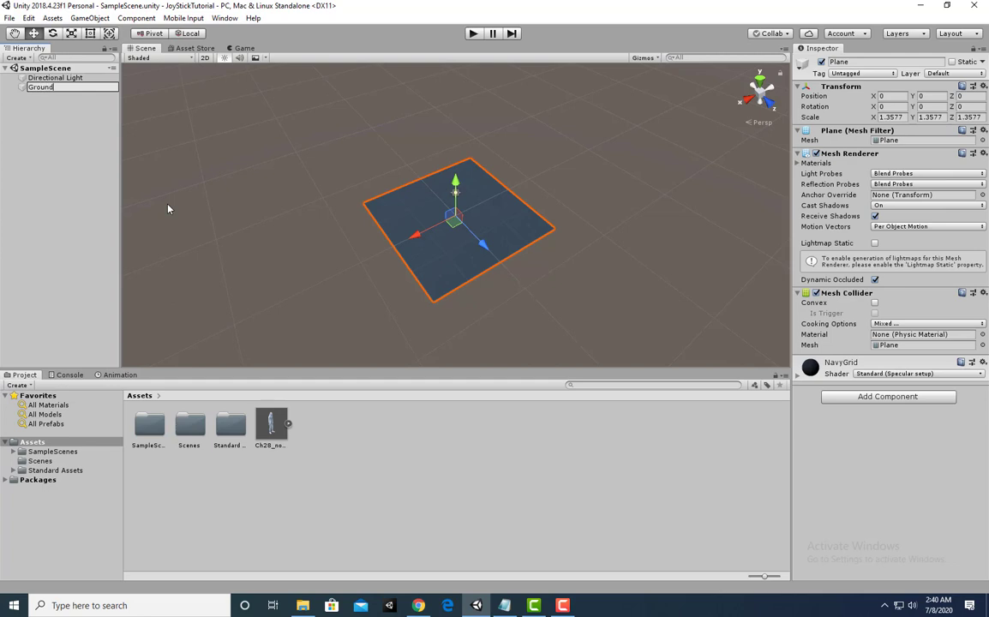
# Confirm Ground as the plane's name, then switch to Notepad and write "I have imported the standard asset".
pyautogui.press('Return')
pyautogui.click(504, 605)
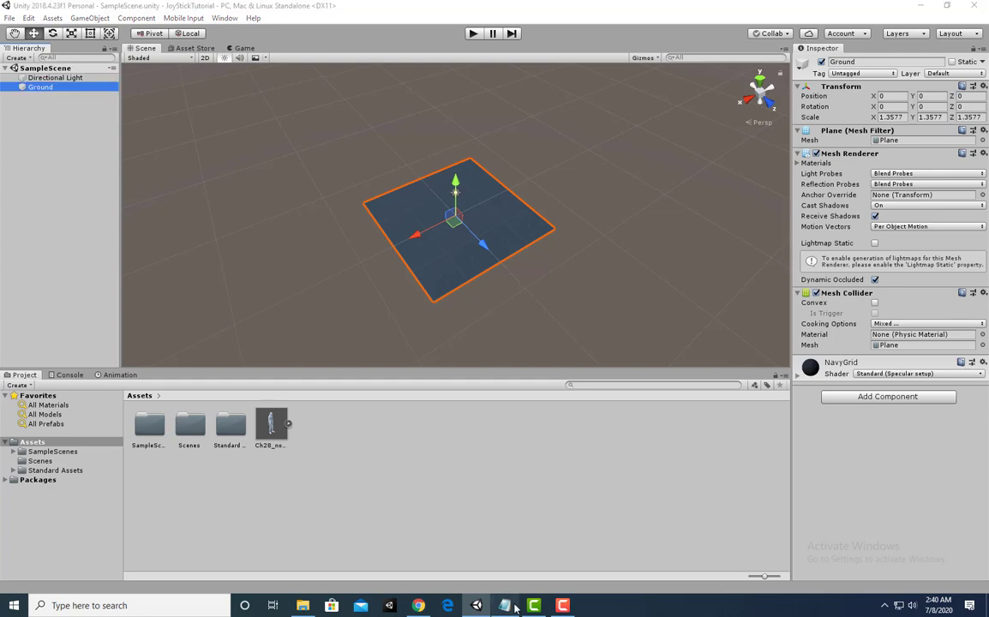
pyautogui.click(556, 399)
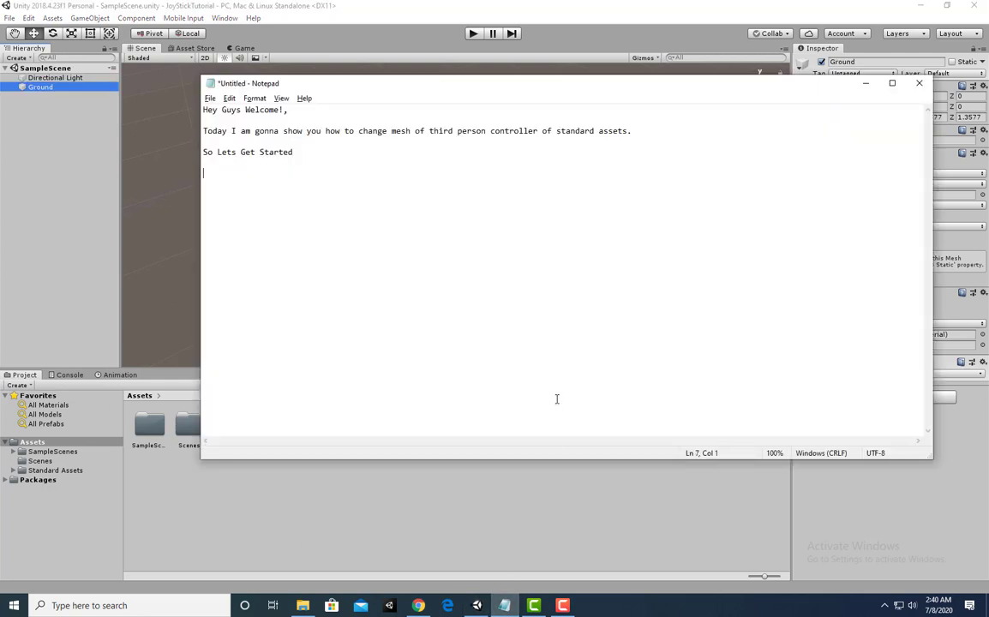
pyautogui.write('I have imported the standard asset')
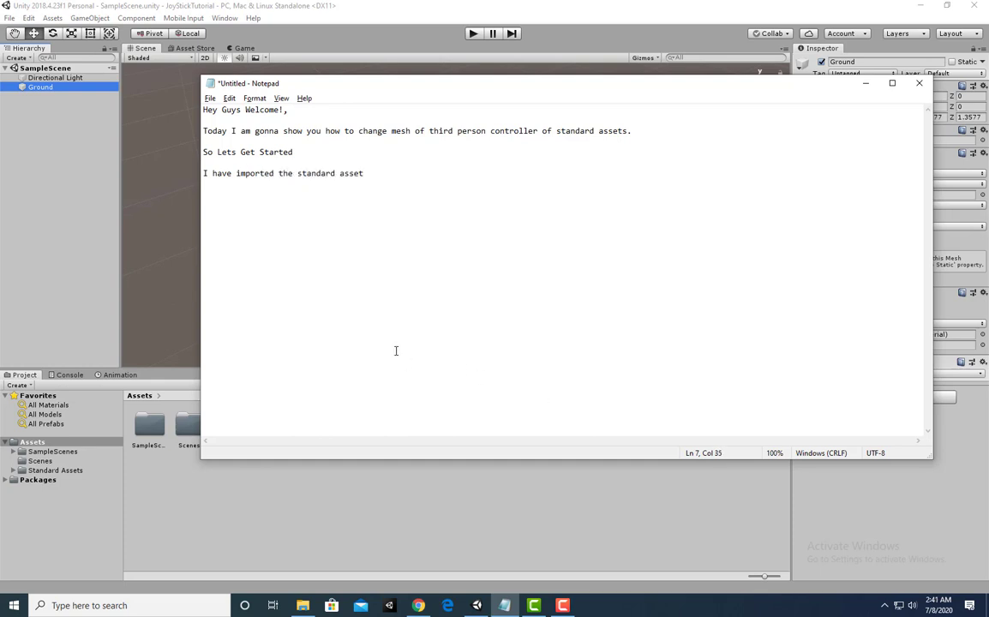
# Switch to Unity and open the Prefabs folder of ThirdPersonCharacter within the Characters folder of Standard Assets.
pyautogui.click(68, 470)
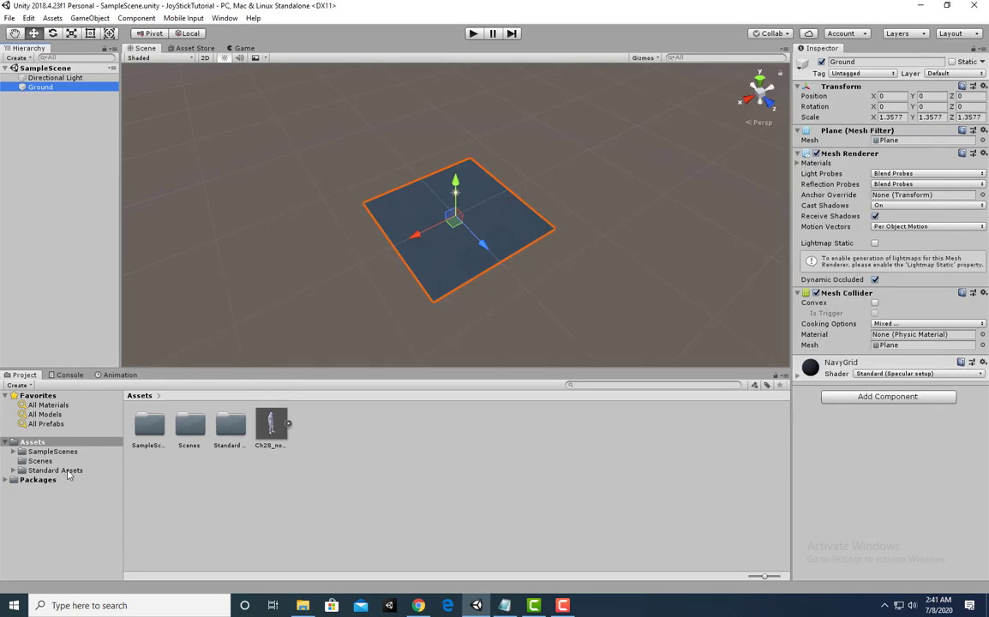
pyautogui.click(13, 470)
pyautogui.scroll(-1, 77, 505)
pyautogui.click(45, 556)
pyautogui.click(56, 509)
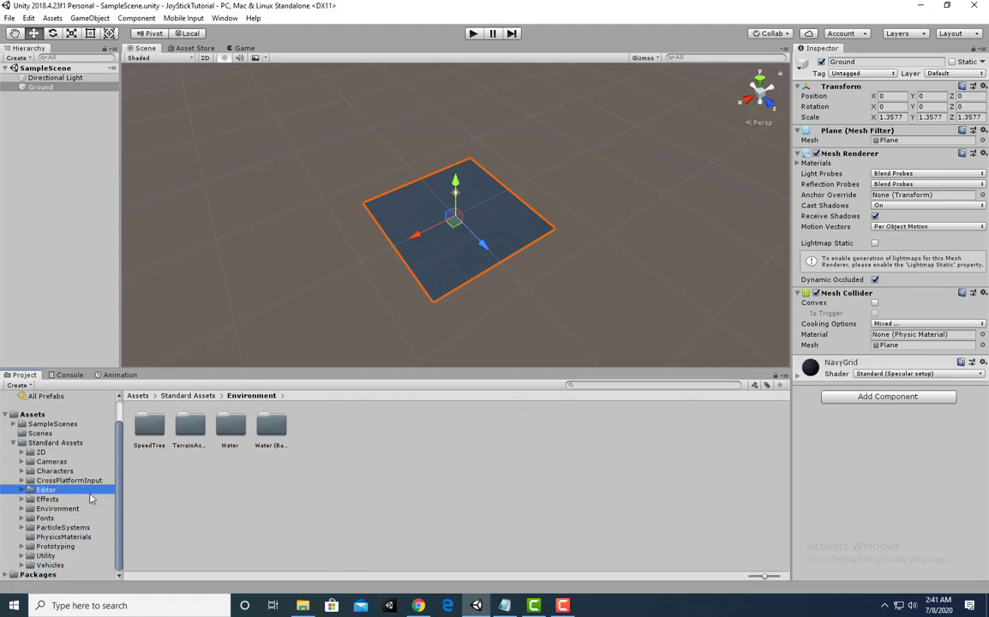
pyautogui.click(54, 470)
pyautogui.doubleClick(226, 427)
pyautogui.doubleClick(311, 427)
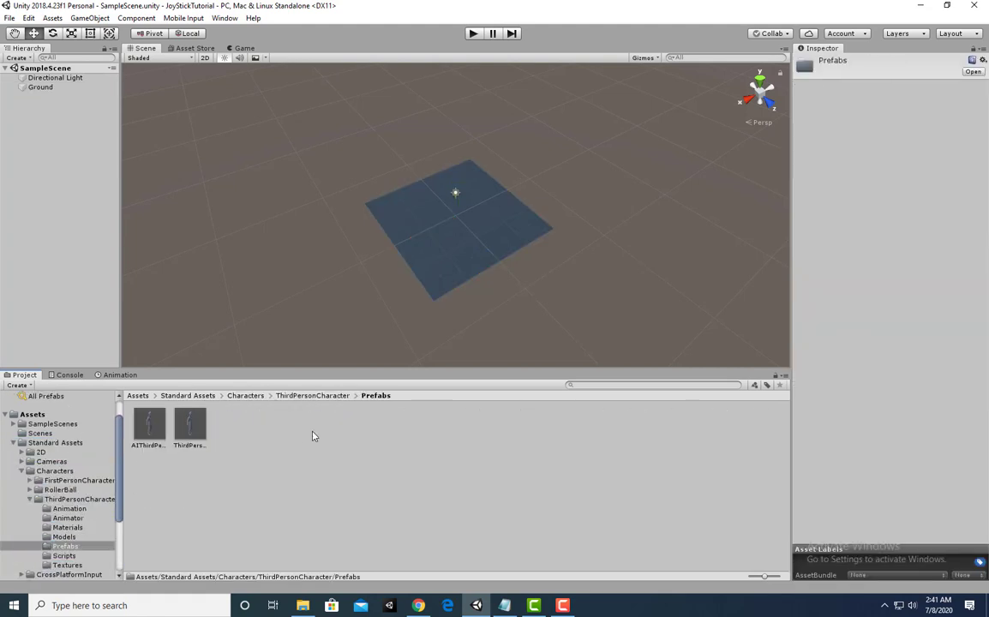
# Add the ThirdPersonController prefab to the scene and collapse the Standard Assets folder tree.
pyautogui.click(32, 500)
pyautogui.click(31, 501)
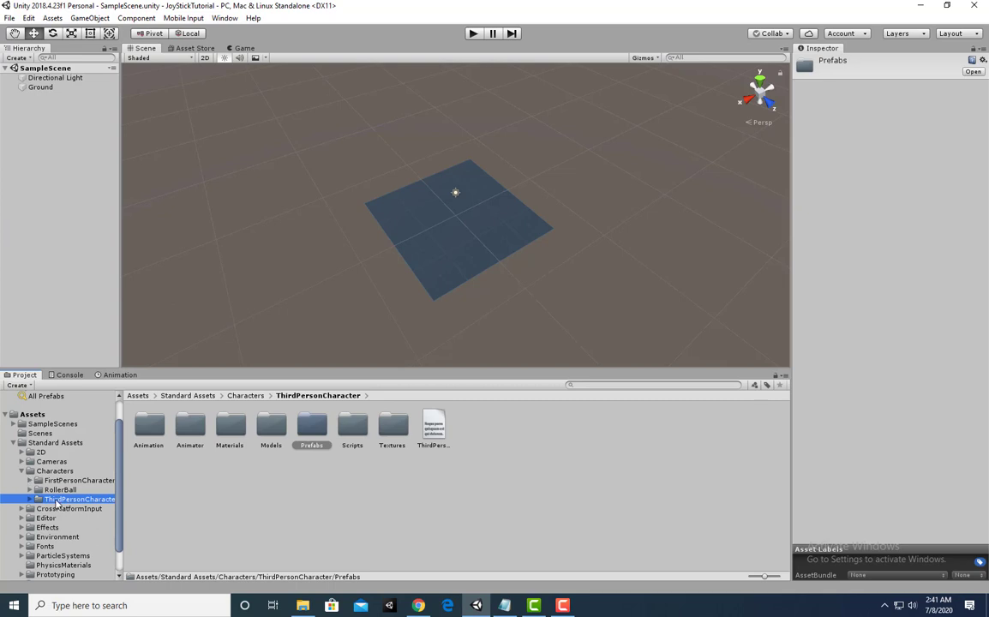
pyautogui.click(321, 446)
pyautogui.doubleClick(322, 446)
pyautogui.moveTo(190, 448); pyautogui.dragTo(89, 344)
pyautogui.click(22, 471)
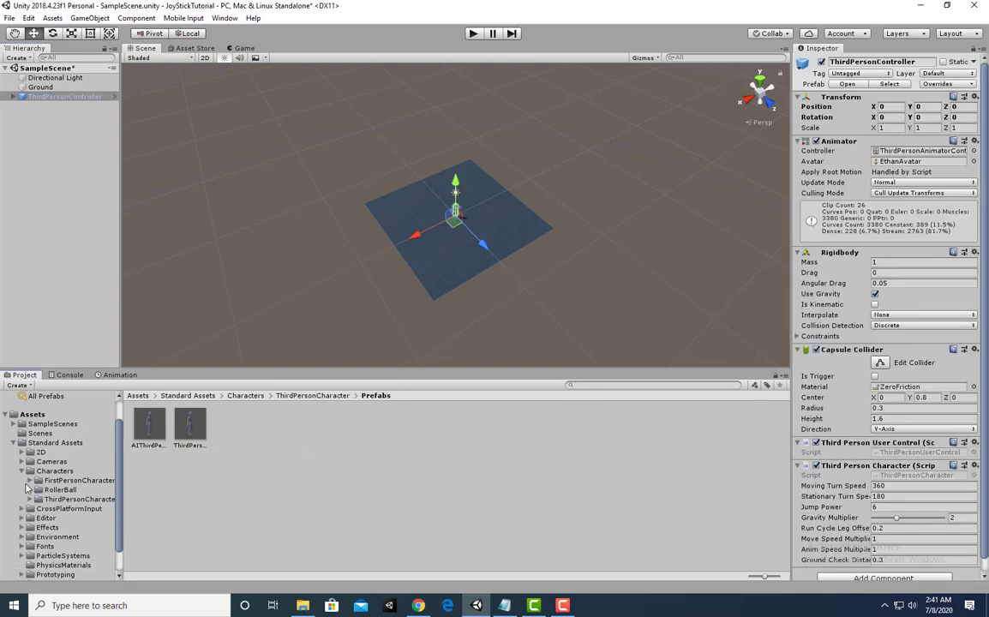
pyautogui.scroll(2, 15, 452)
pyautogui.click(13, 470)
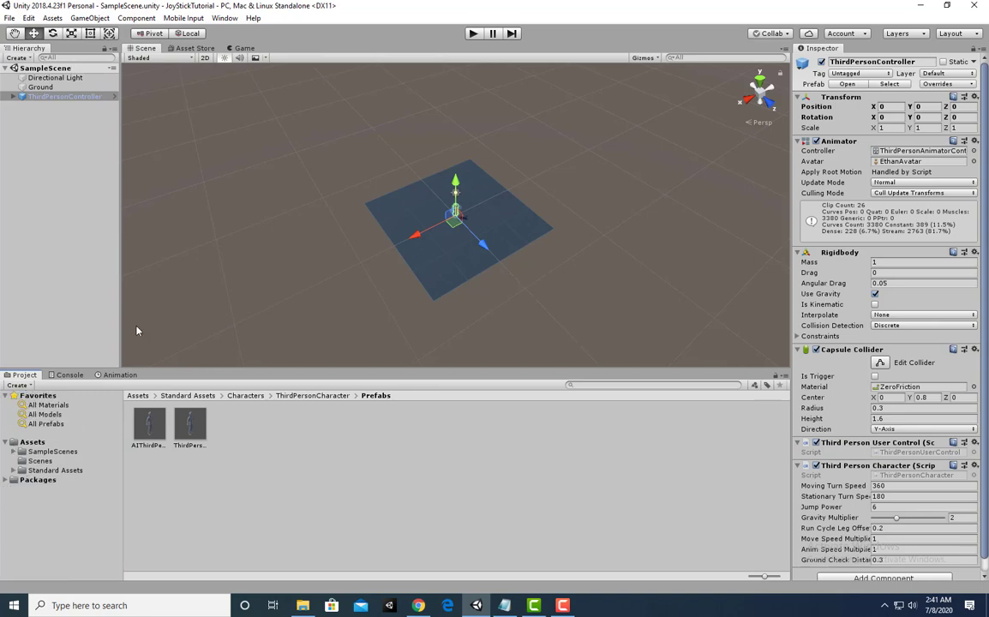
# Frame the third person controller in the scene, enlarge the scene view, and test-run the game.
pyautogui.doubleClick(64, 96)
pyautogui.moveTo(396, 369); pyautogui.dragTo(394, 420)
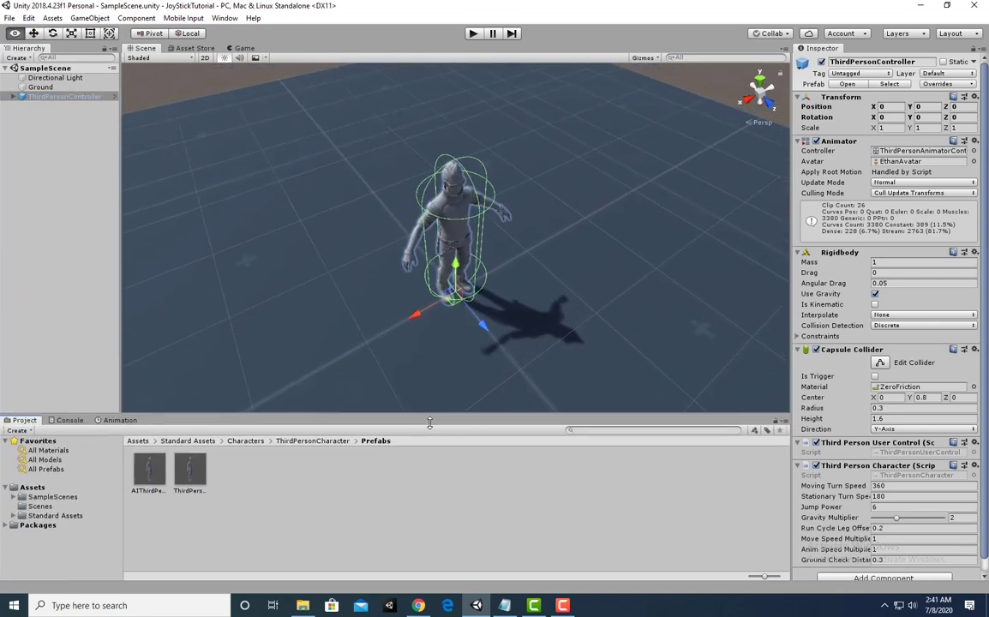
pyautogui.keyDown('alt'); pyautogui.moveTo(461, 292); pyautogui.dragTo(481, 80); pyautogui.keyUp('alt')
pyautogui.click(471, 33)
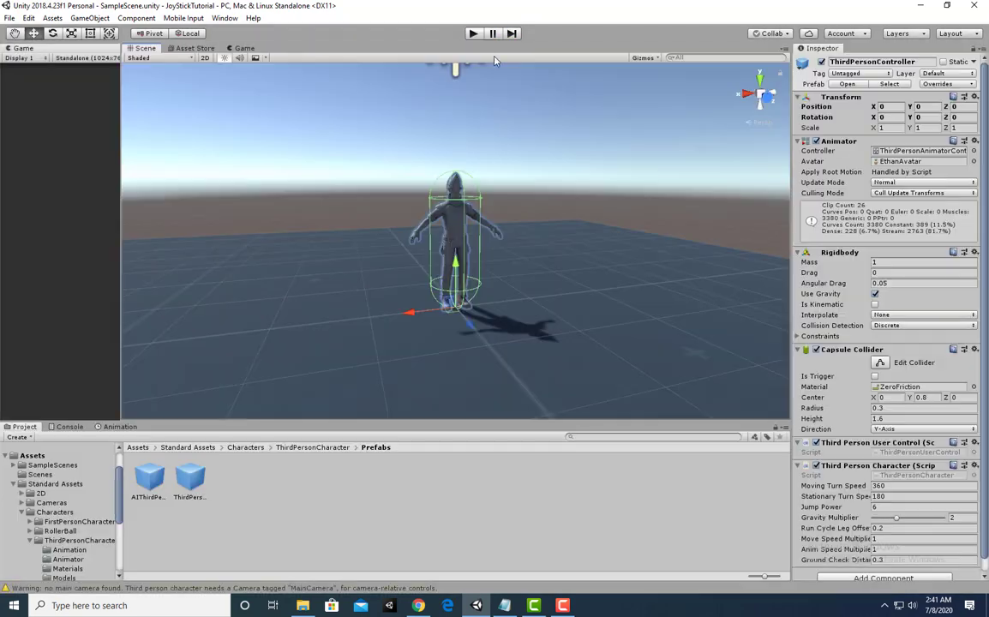
# Tag the new camera as MainCamera and make it a child of ThirdPersonController.
pyautogui.click(859, 73)
pyautogui.click(868, 137)
pyautogui.moveTo(82, 106); pyautogui.dragTo(75, 97)
# Reset the camera's transform and move it behind the character to about Y 1.16, Z -2.03.
pyautogui.rightClick(851, 84)
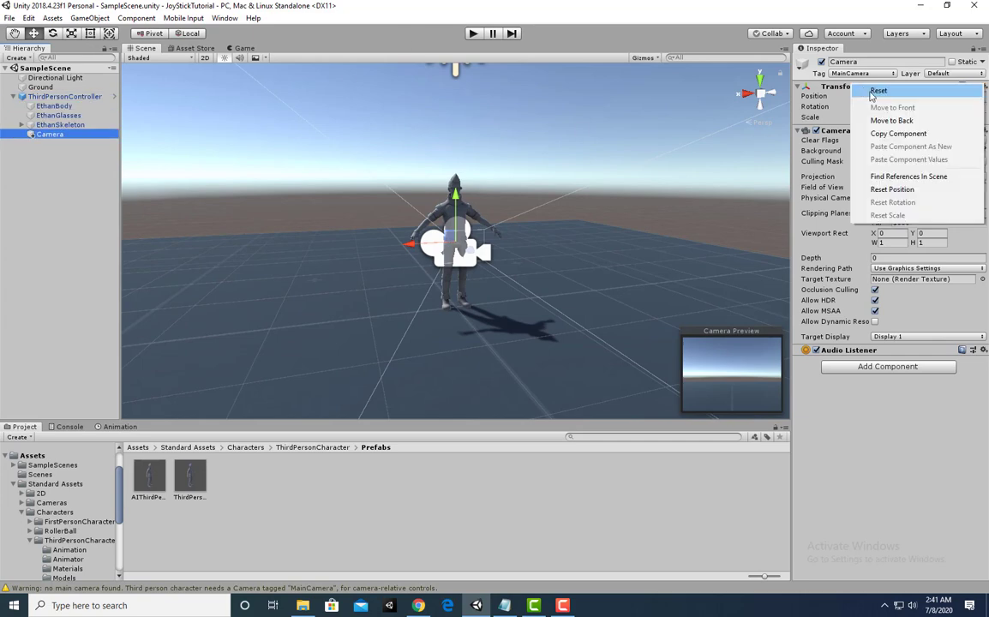
pyautogui.click(873, 93)
pyautogui.moveTo(470, 322); pyautogui.dragTo(430, 163)
# Test-run the game, move the character forward, and stop the run.
pyautogui.click(473, 34)
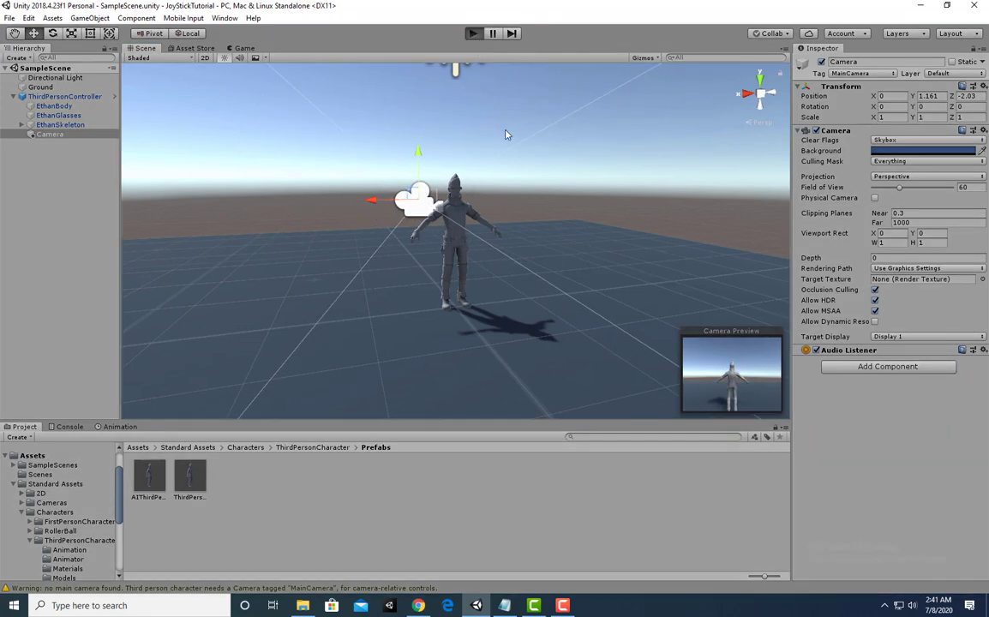
pyautogui.press('w')
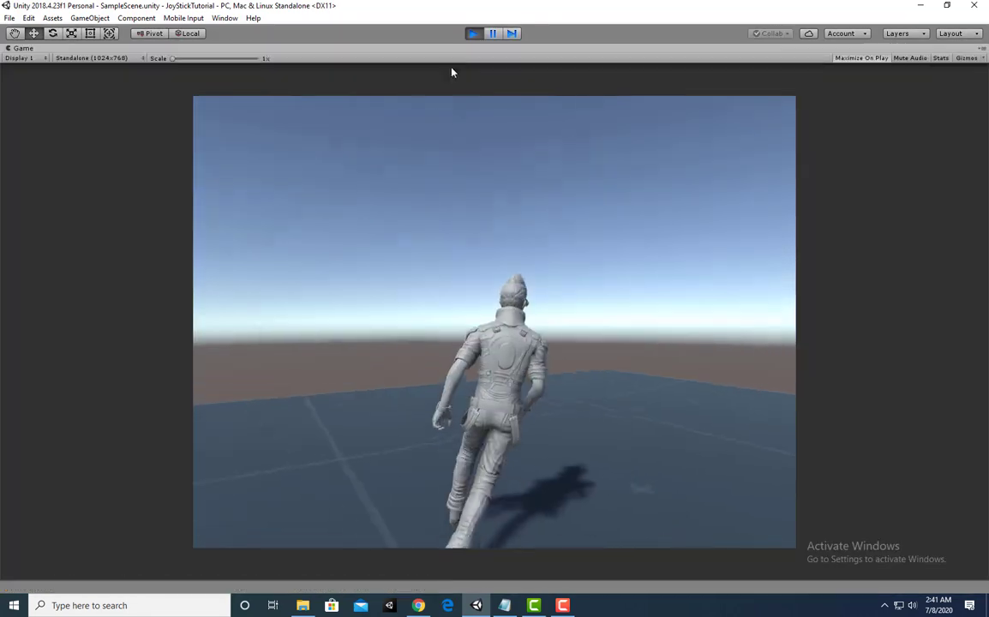
pyautogui.click(474, 33)
# Open the ThirdPersonController prefab for editing, widen the hierarchy, and show the root Assets folder.
pyautogui.keyDown('alt'); pyautogui.moveTo(367, 284); pyautogui.dragTo(156, 149); pyautogui.keyUp('alt')
pyautogui.click(85, 88)
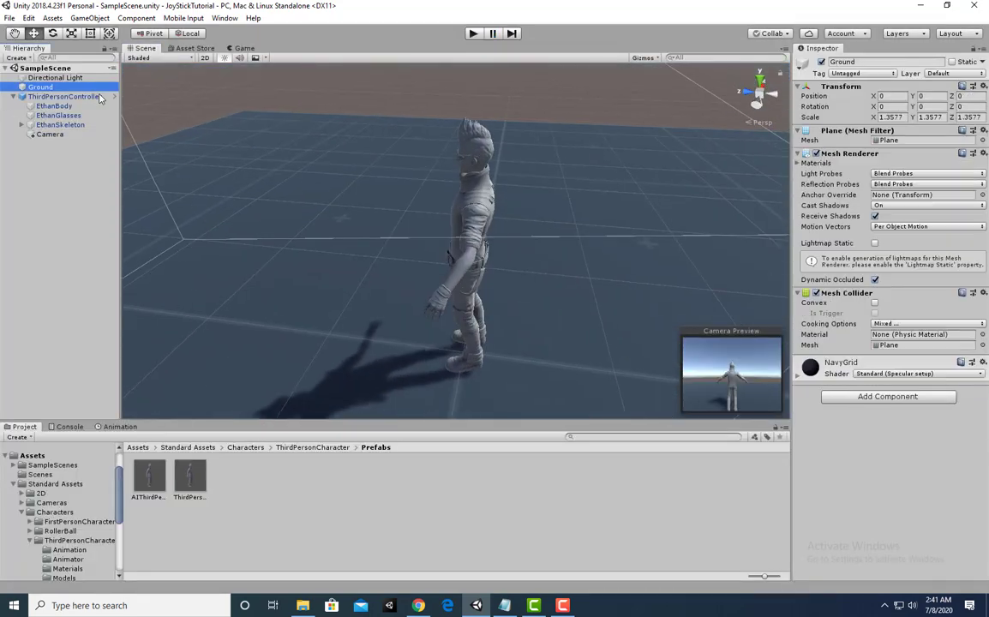
pyautogui.doubleClick(77, 97)
pyautogui.click(113, 96)
pyautogui.keyDown('alt'); pyautogui.moveTo(287, 171); pyautogui.dragTo(440, 255); pyautogui.keyUp('alt')
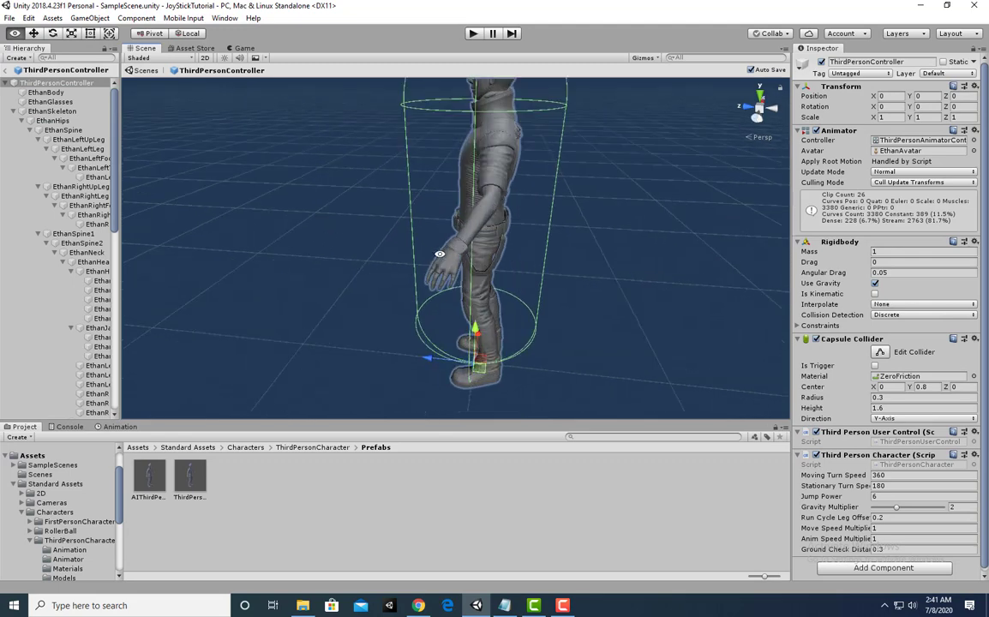
pyautogui.keyDown('alt'); pyautogui.scroll(-5, 441, 256); pyautogui.keyUp('alt')
pyautogui.moveTo(122, 243); pyautogui.dragTo(155, 244)
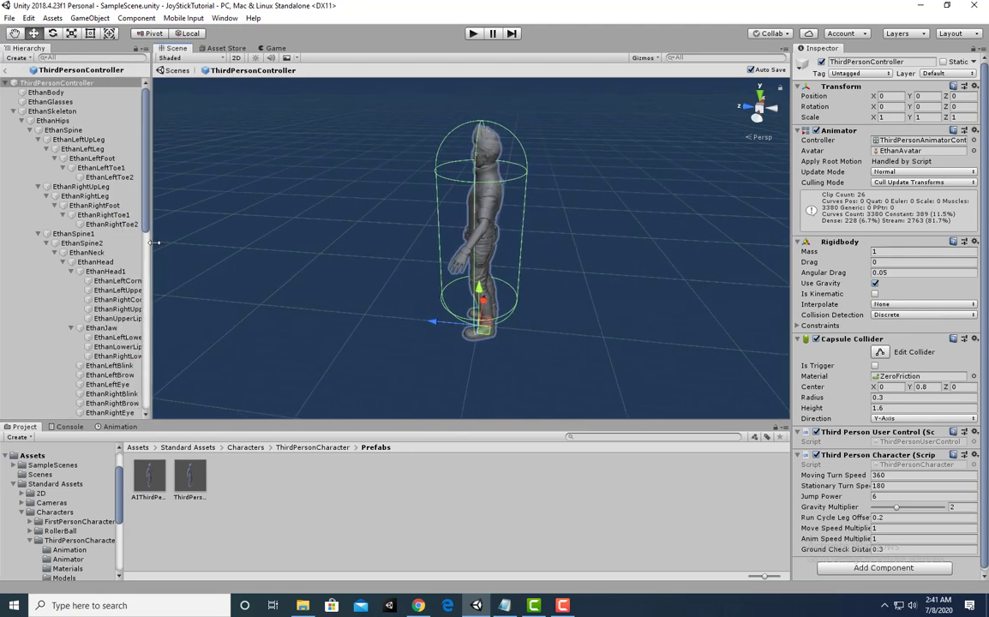
pyautogui.scroll(-2, 77, 257)
pyautogui.click(32, 455)
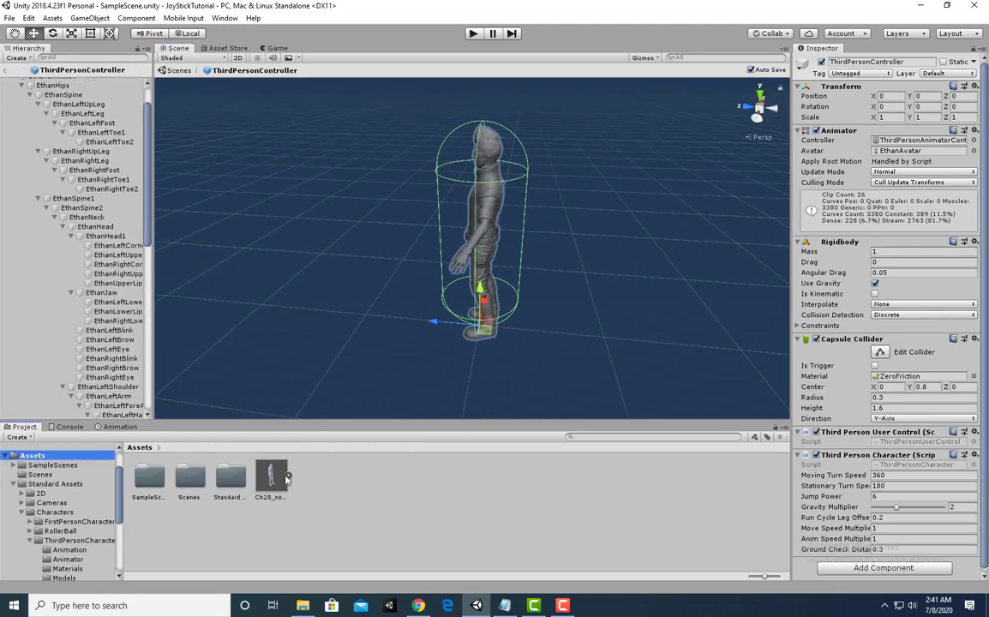
# Switch to Notepad and write "I have imported my character make sure your character model is rigge" as a new line.
pyautogui.hotkey('alt', 'Tab')
pyautogui.write('I ha')
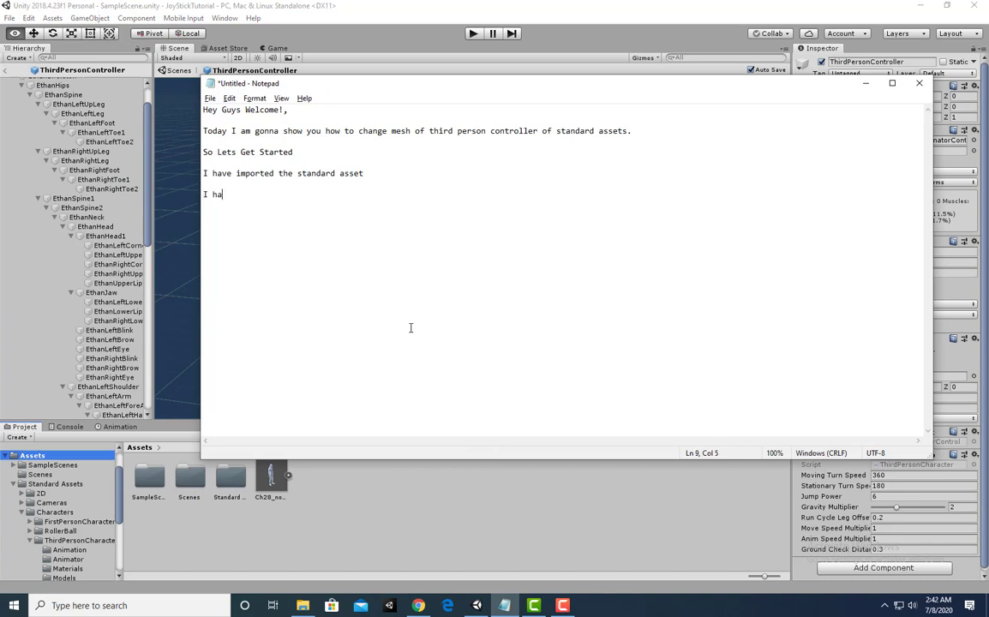
pyautogui.write('ve imported my character')
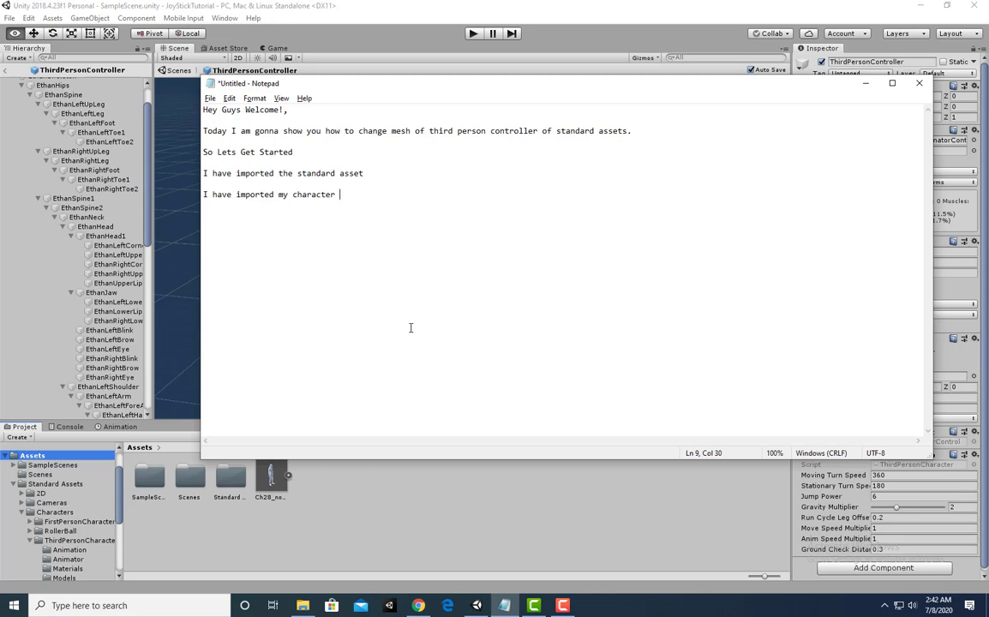
pyautogui.write(' make sure your chract')
pyautogui.press('BackSpace')
pyautogui.press('BackSpace')
pyautogui.press('BackSpace')
pyautogui.press('BackSpace')
pyautogui.press('BackSpace')
pyautogui.press('BackSpace')
pyautogui.press('BackSpace')
pyautogui.press('BackSpace')
pyautogui.write('character model')
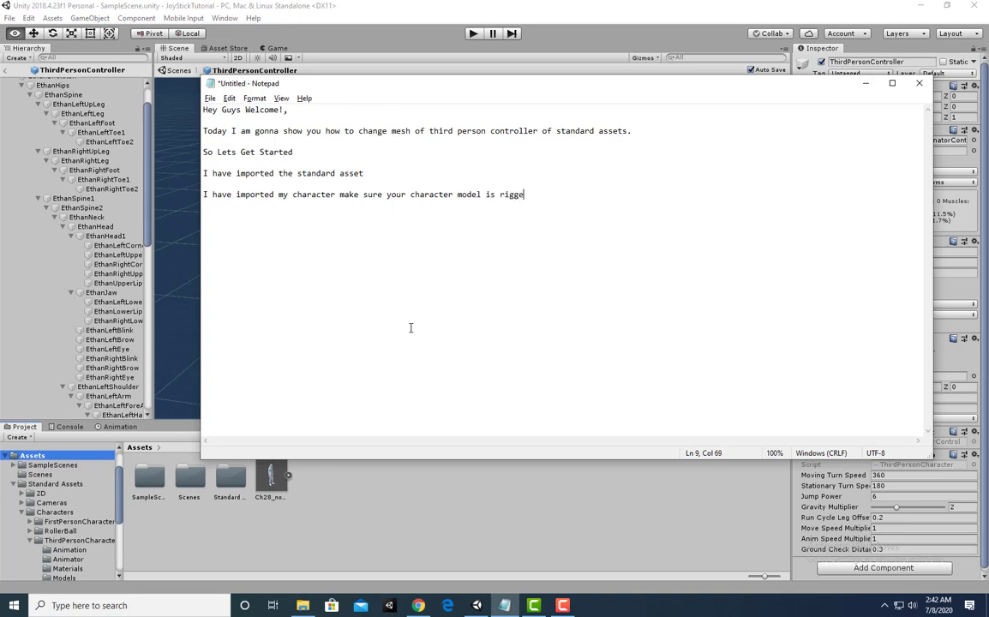
pyautogui.write(' is rigge')
# Switch back to Unity and collapse EthanSkeleton in the prefab's hierarchy.
pyautogui.hotkey('alt', 'Tab')
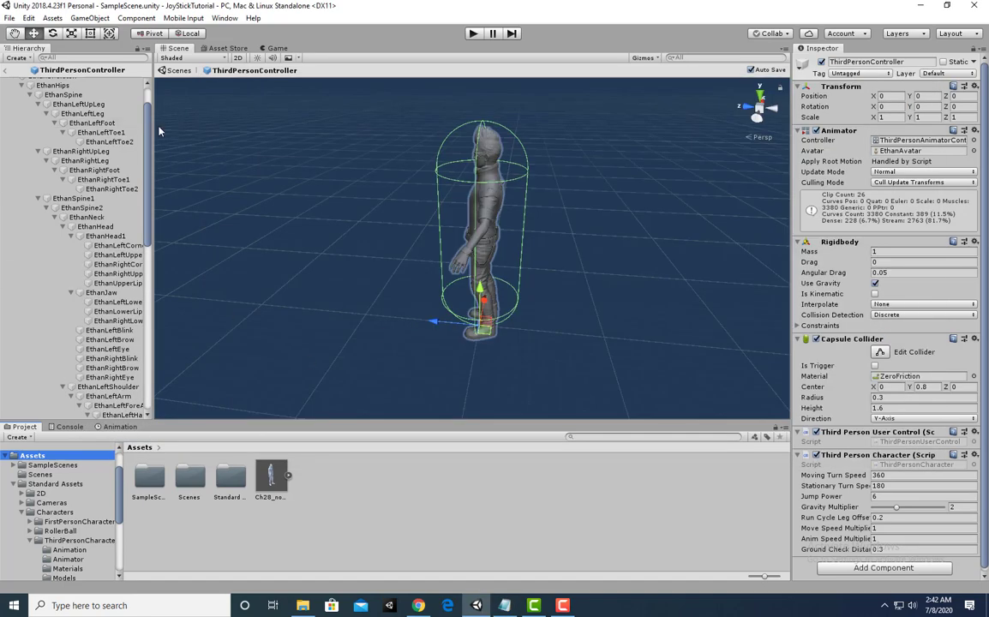
pyautogui.scroll(2, 129, 142)
pyautogui.click(14, 111)
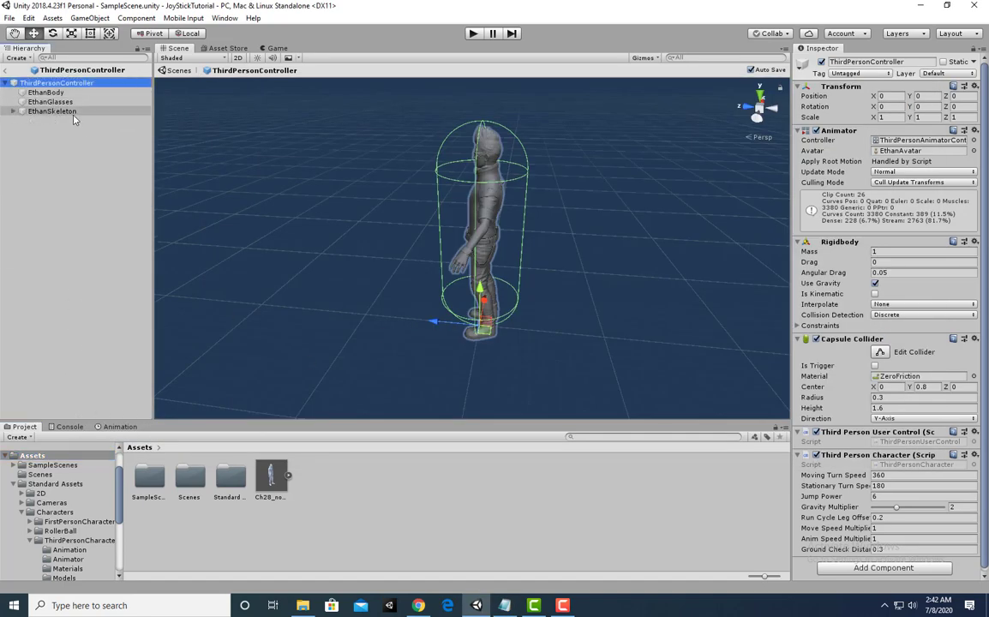
# Return to Notepad, complete the word "rigged", and add the line "remove the ethanbody and glasses".
pyautogui.hotkey('alt', 'Tab')
pyautogui.write('d')
pyautogui.press('Return')
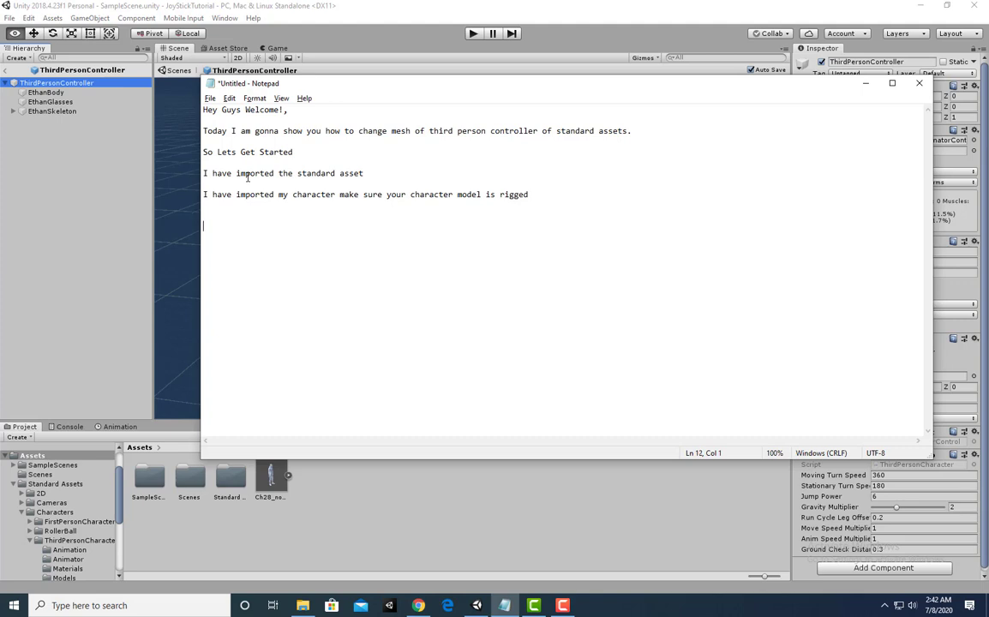
pyautogui.write('remove the ethanbody a')
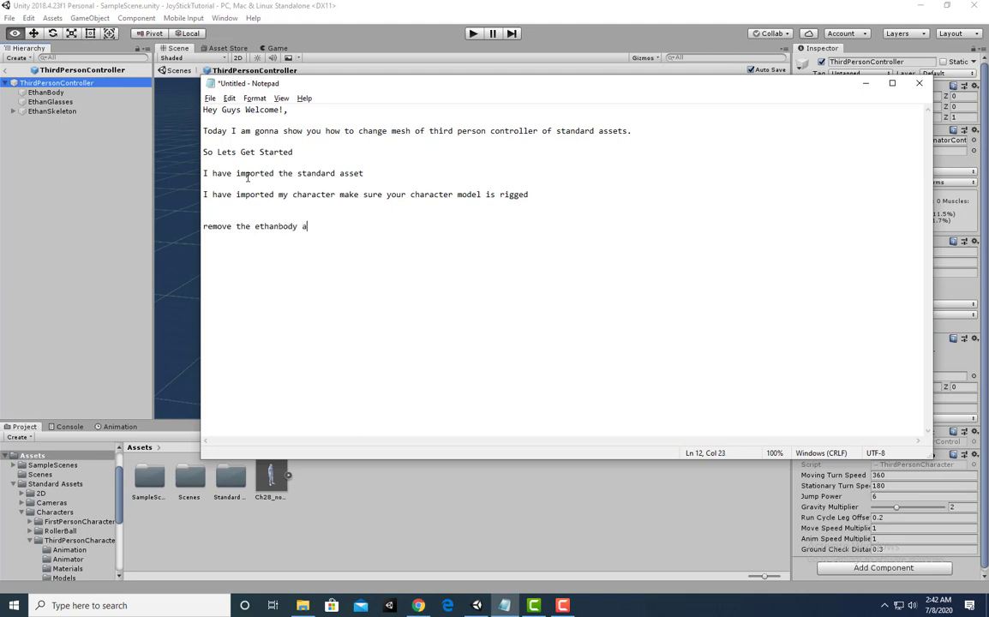
pyautogui.write('nd glasses')
# Switch to Unity and delete EthanBody and EthanGlasses from the ThirdPersonController prefab.
pyautogui.hotkey('alt', 'Tab')
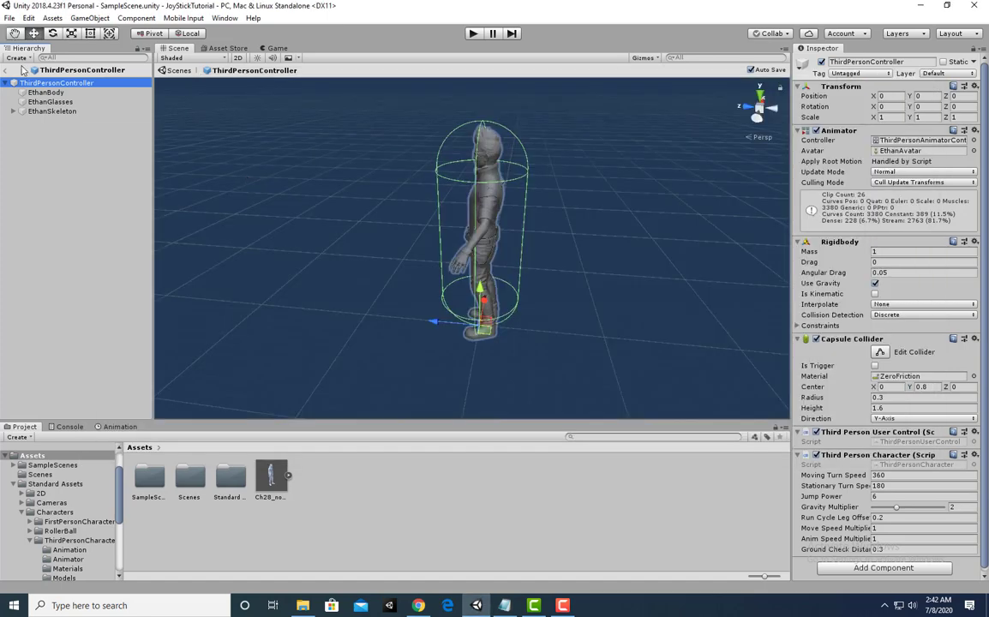
pyautogui.click(49, 92)
pyautogui.press('Delete')
pyautogui.click(52, 92)
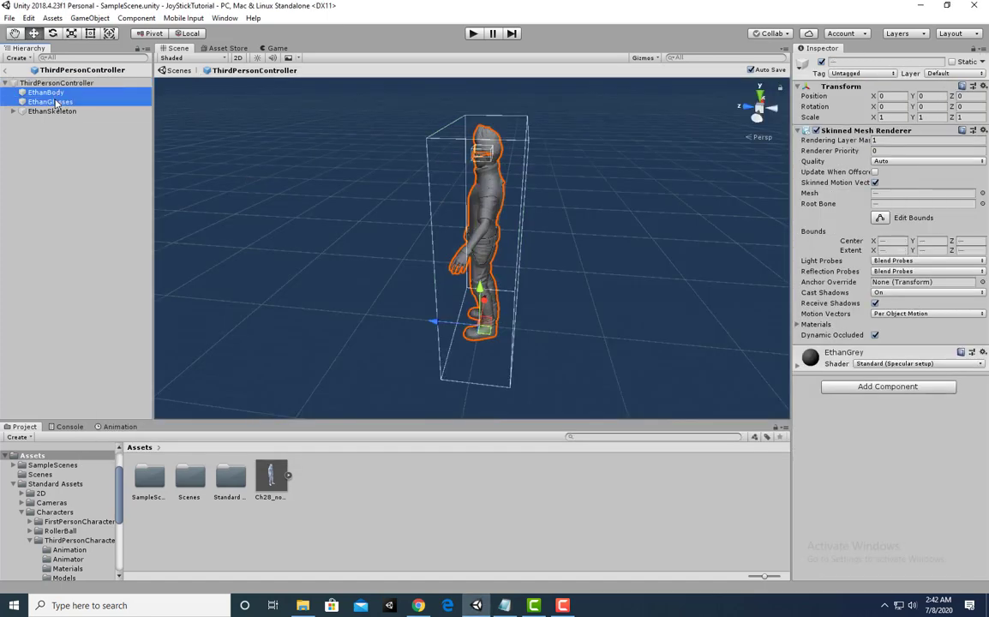
pyautogui.press('Delete')
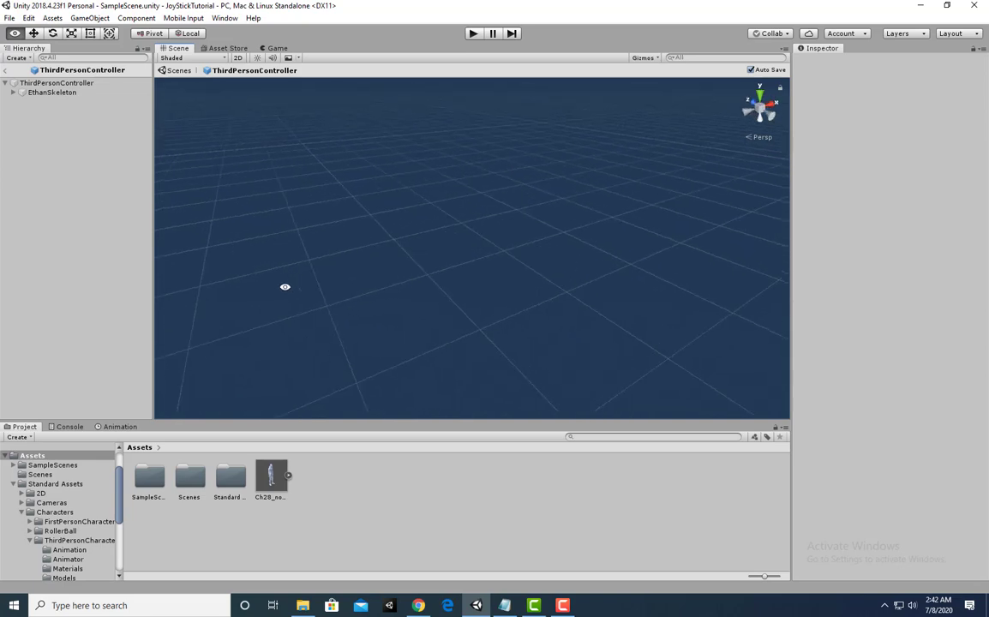
# Switch to Notepad and add the line "then import your model".
pyautogui.hotkey('alt', 'Tab')
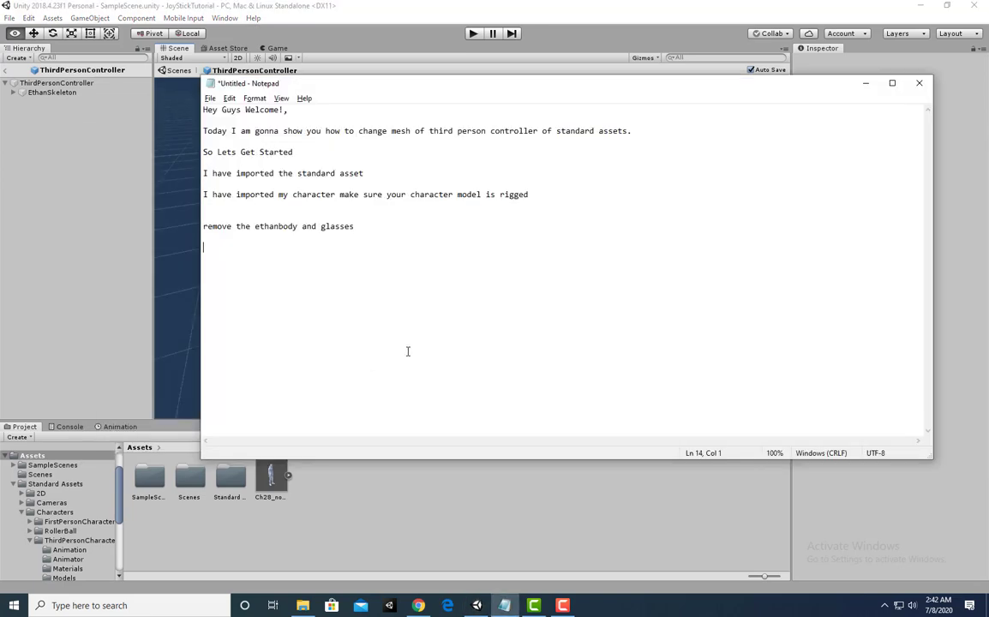
pyautogui.write('then import the')
pyautogui.press('BackSpace')
pyautogui.press('BackSpace')
pyautogui.press('BackSpace')
pyautogui.write('your model')
# Switch to Unity and add the Ch28_nonPBR@Idle model as a child of ThirdPersonController, viewing it from the front.
pyautogui.hotkey('alt', 'Tab')
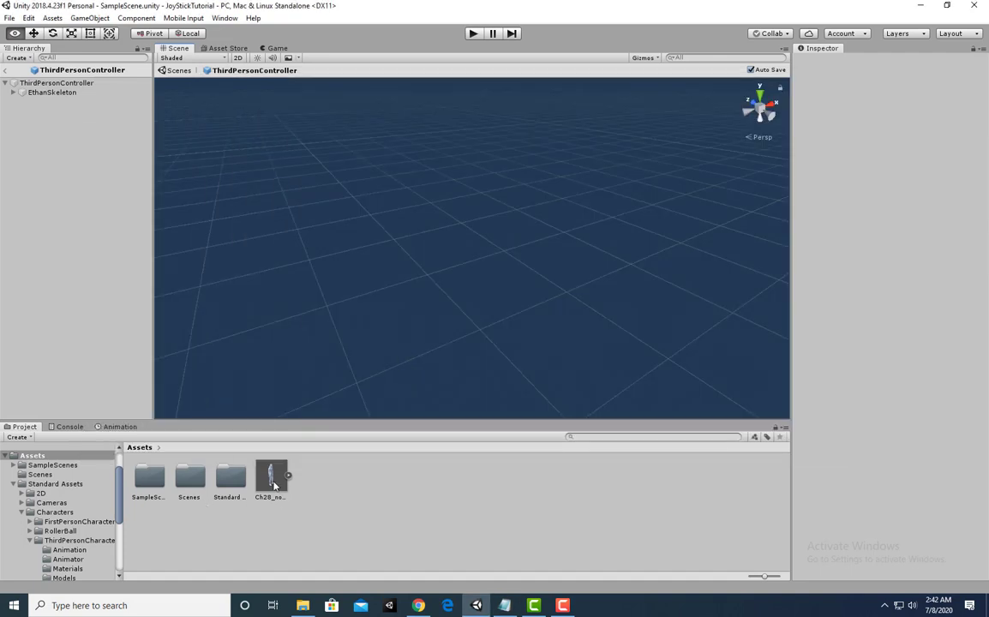
pyautogui.moveTo(272, 485); pyautogui.dragTo(86, 98)
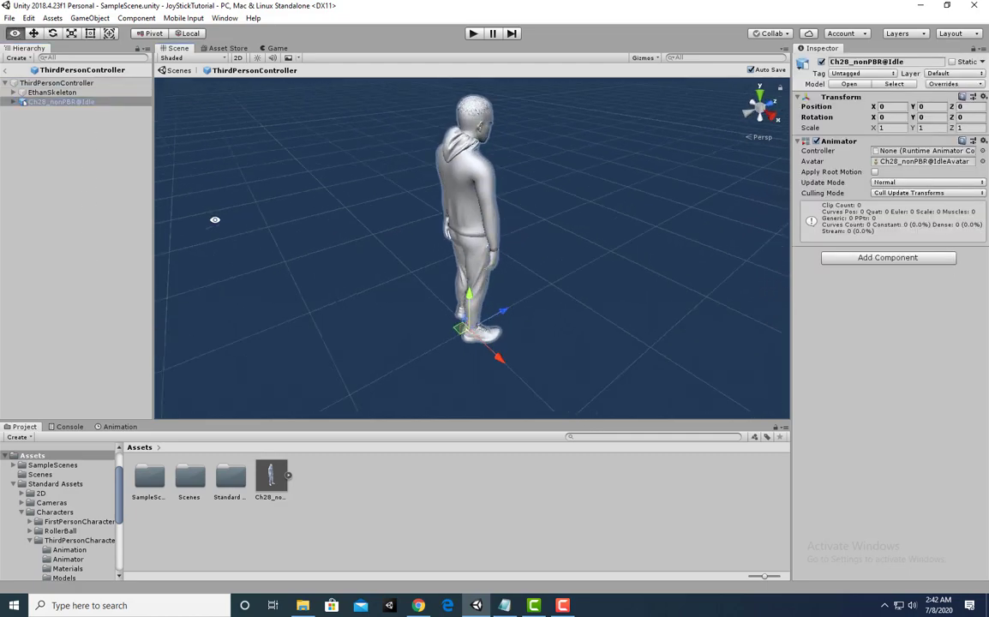
pyautogui.keyDown('alt'); pyautogui.moveTo(214, 220); pyautogui.dragTo(687, 185); pyautogui.keyUp('alt')
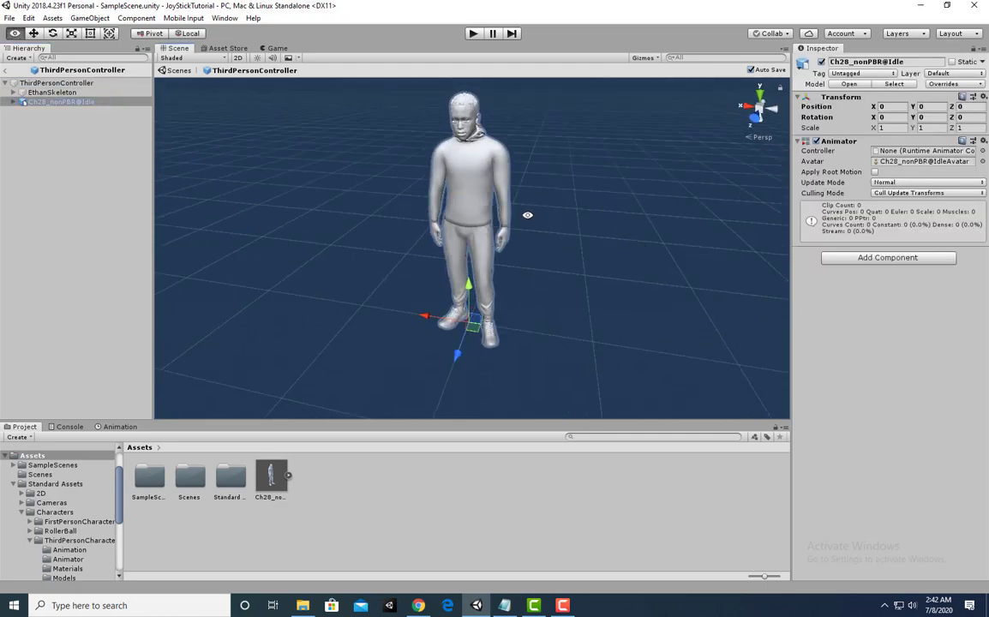
# Switch to Notepad and add the line "but now if I will test it will not going to work so we have to change animations".
pyautogui.hotkey('alt', 'Tab')
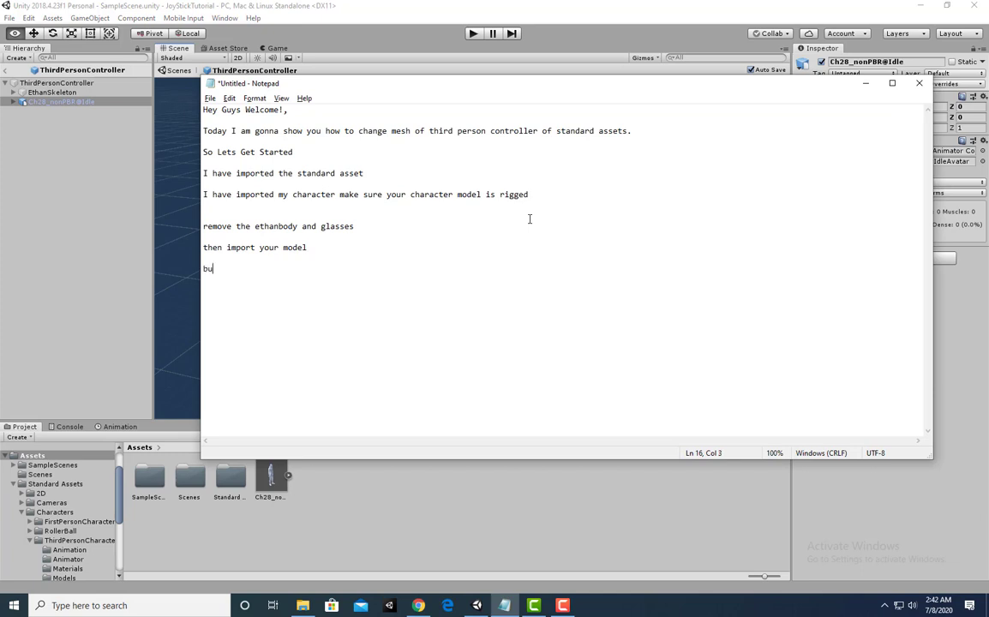
pyautogui.write('if I will test it wil')
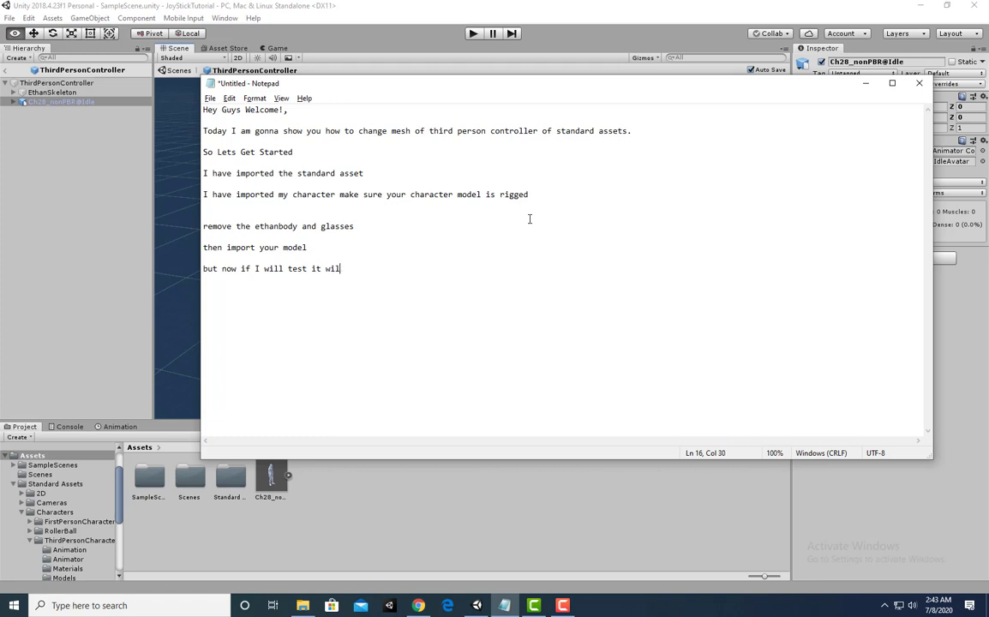
pyautogui.write('l not going to work so we ha')
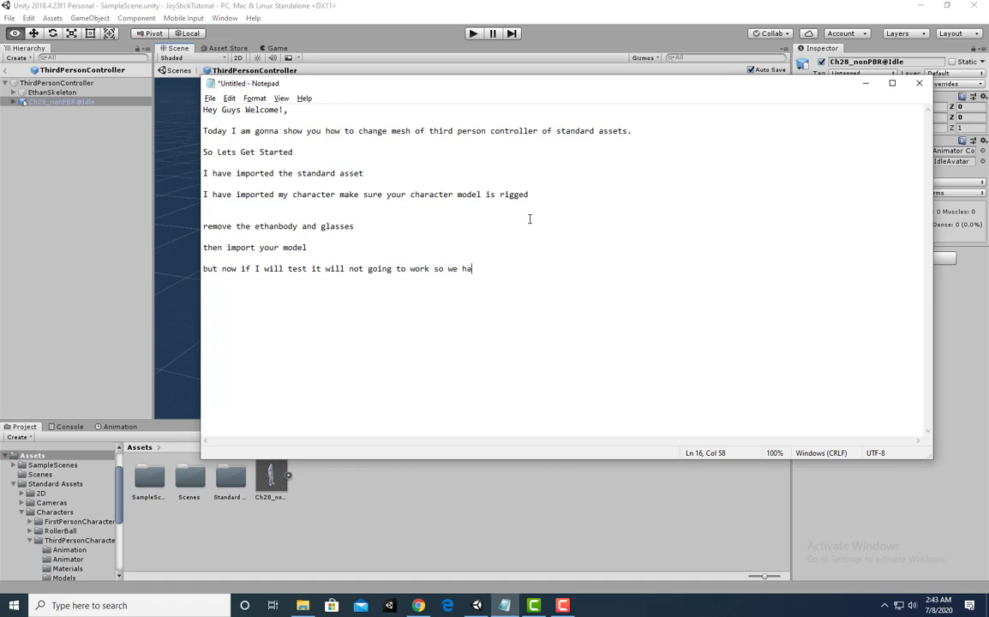
pyautogui.write('ve to change')
pyautogui.press('BackSpace')
pyautogui.press('BackSpace')
pyautogui.press('BackSpace')
pyautogui.press('BackSpace')
pyautogui.press('BackSpace')
pyautogui.write('hange animations')
# Switch to Unity and set the Animator avatar of ThirdPersonController to Ch28_nonPBR@IdleAvatar.
pyautogui.hotkey('alt', 'Tab')
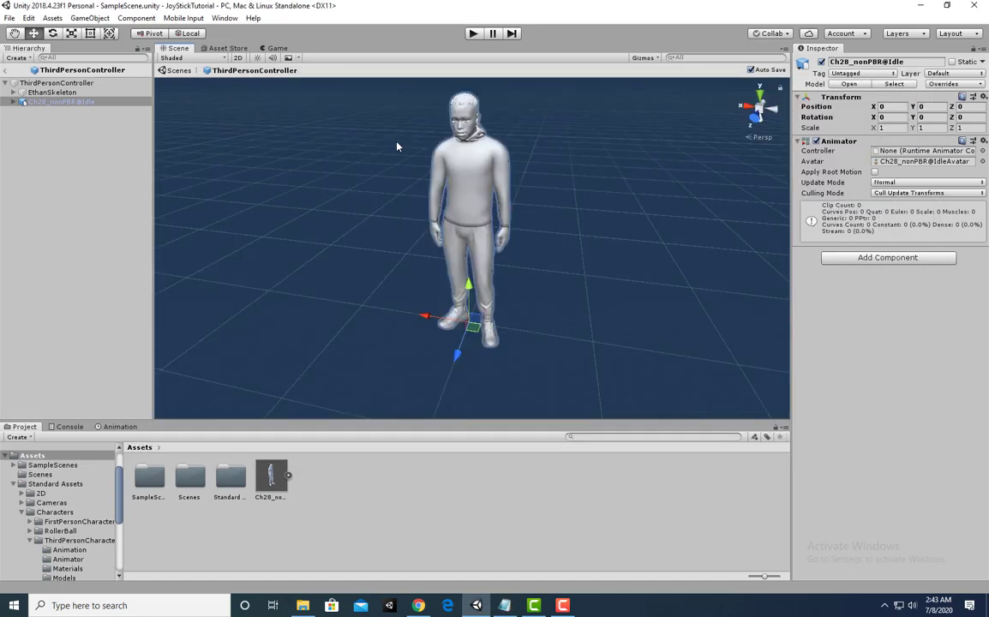
pyautogui.click(84, 84)
pyautogui.click(974, 150)
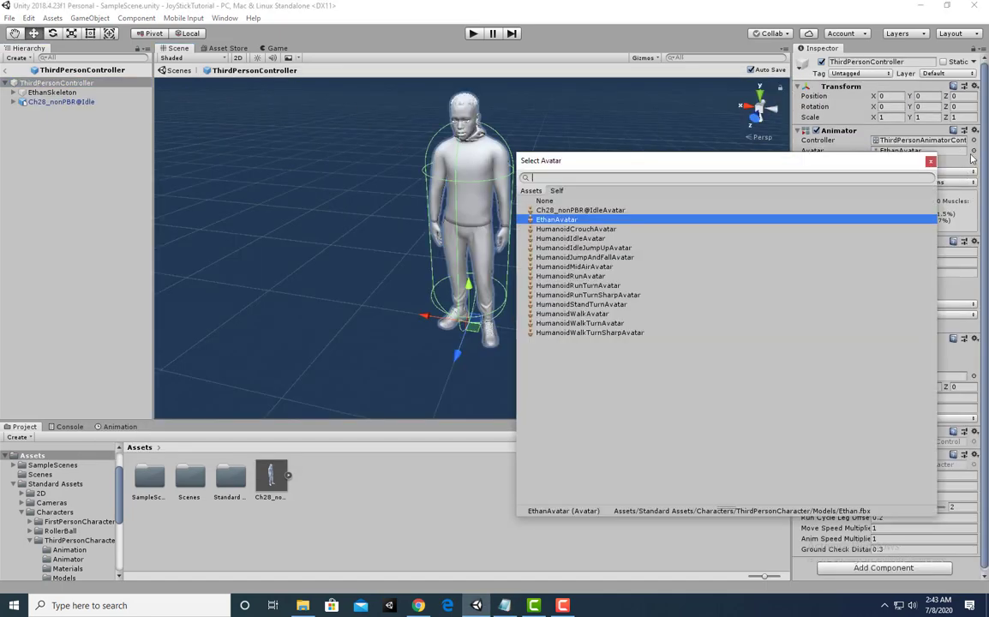
pyautogui.doubleClick(567, 211)
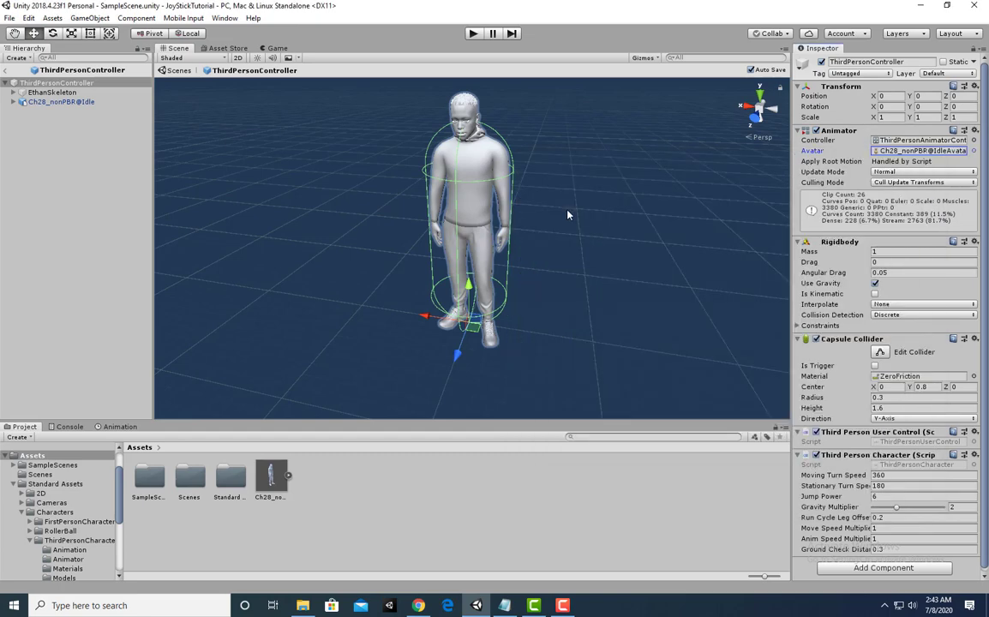
pyautogui.keyDown('alt'); pyautogui.moveTo(549, 210); pyautogui.dragTo(368, 197); pyautogui.keyUp('alt')
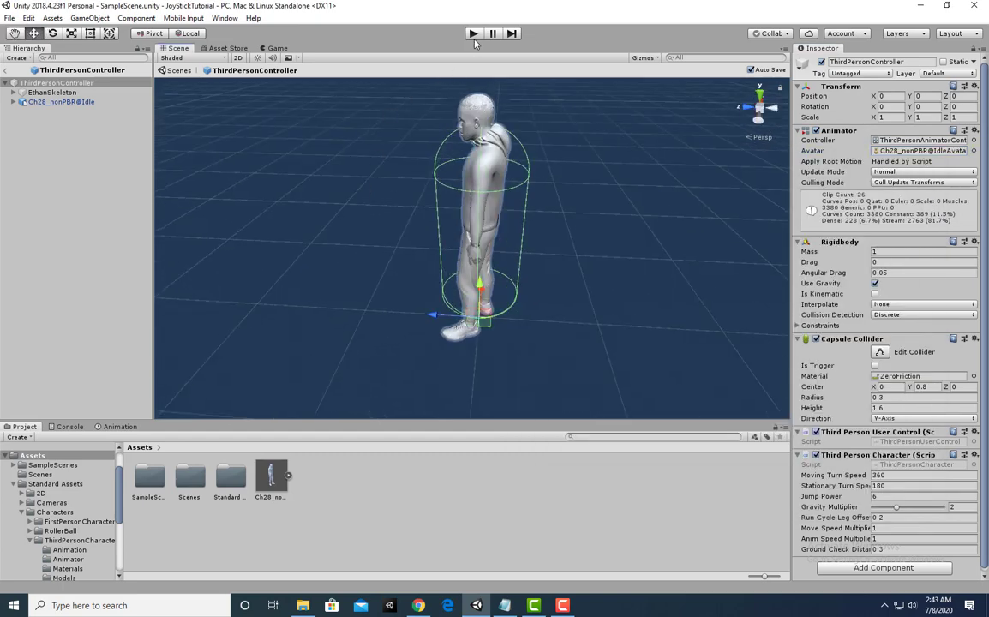
# Add the line "Lets Test!" in Notepad, and briefly play-test the scene in Unity.
pyautogui.hotkey('alt', 'Tab')
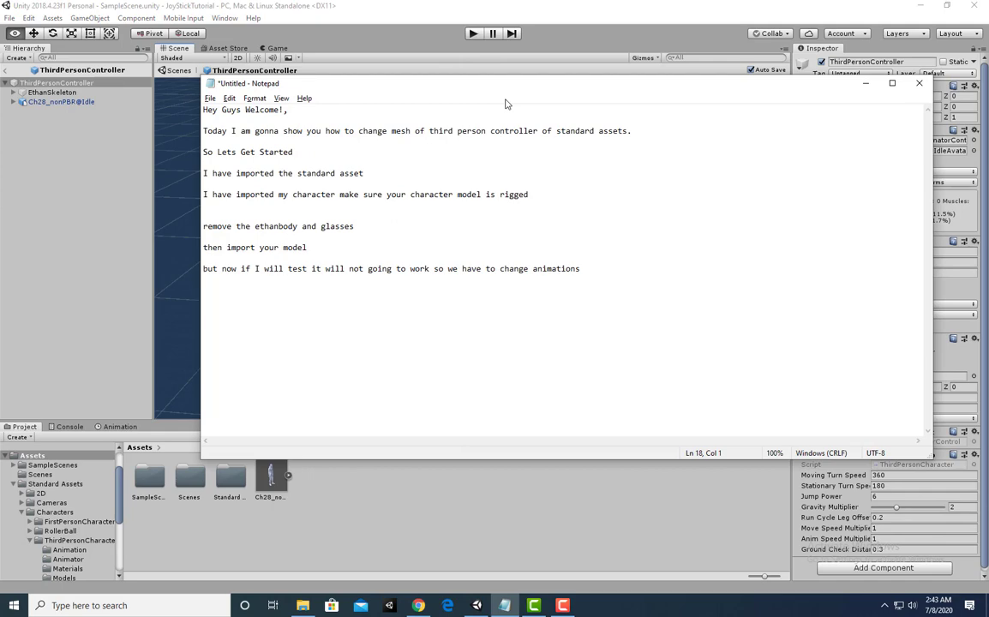
pyautogui.write('Lets Test!')
pyautogui.hotkey('alt', 'Tab')
pyautogui.click(480, 34)
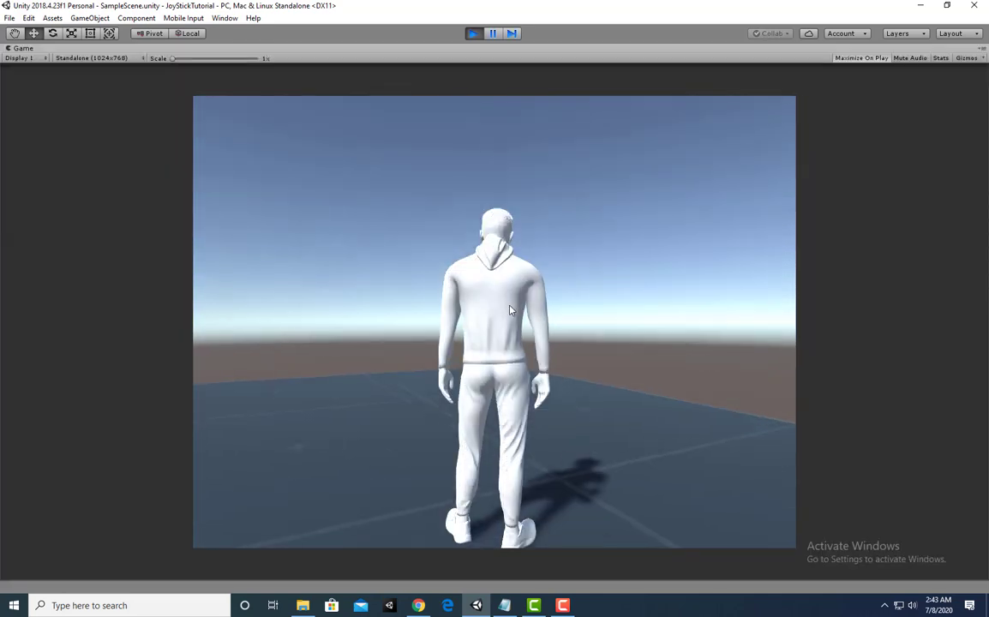
pyautogui.click(474, 34)
# Return to Notepad and add the line "See this is not working again".
pyautogui.hotkey('alt', 'Tab')
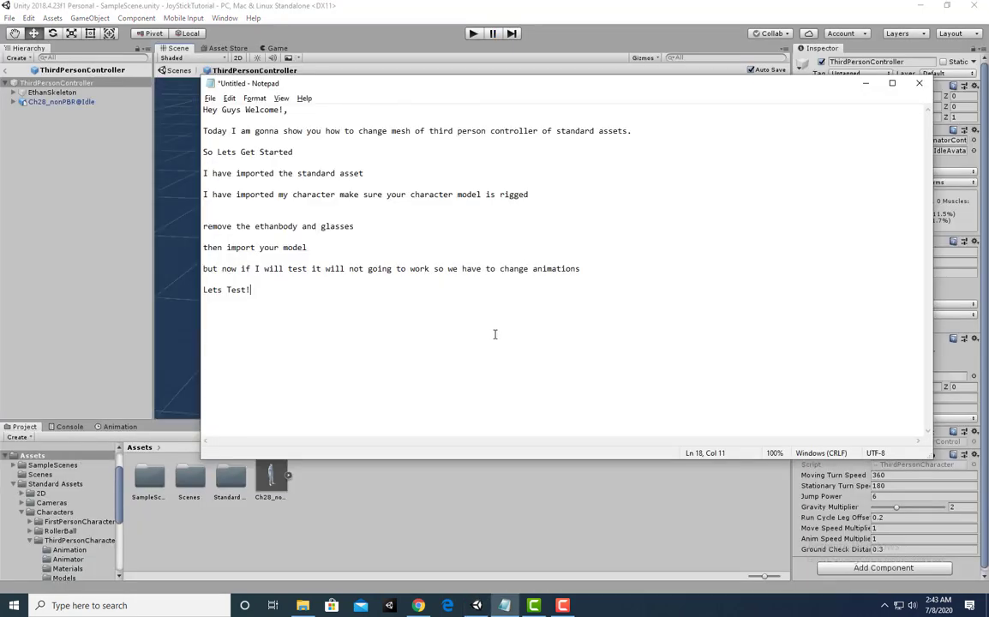
pyautogui.write('See this is not working again')
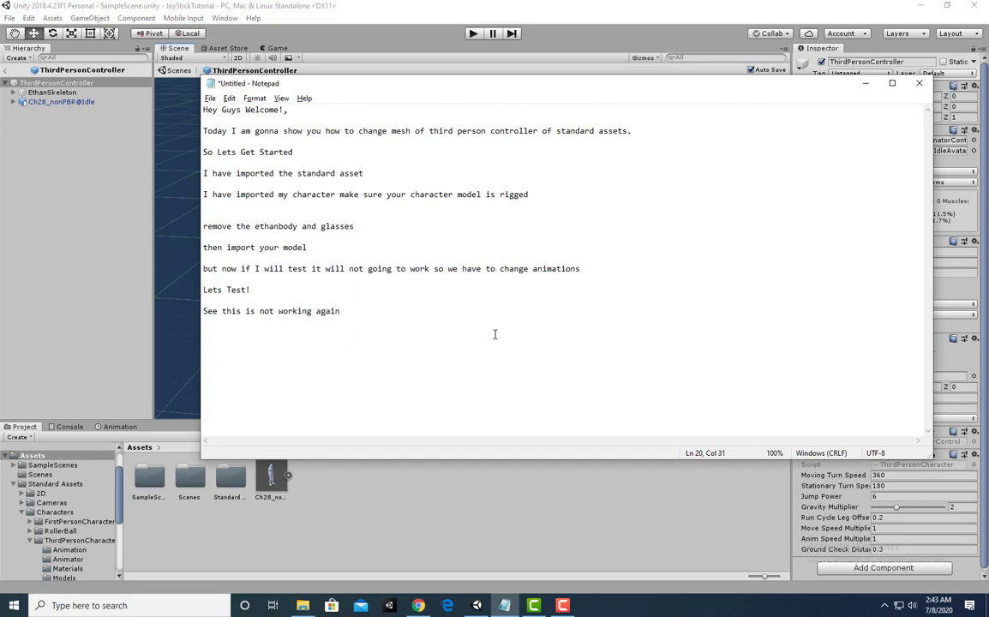
pyautogui.write(' see')
pyautogui.press('BackSpace')
pyautogui.press('BackSpace')
pyautogui.press('BackSpace')
# Select the Ch28_nonPBR@Idle model asset in Unity and move the Notepad window clear of its import settings.
pyautogui.hotkey('alt', 'Tab')
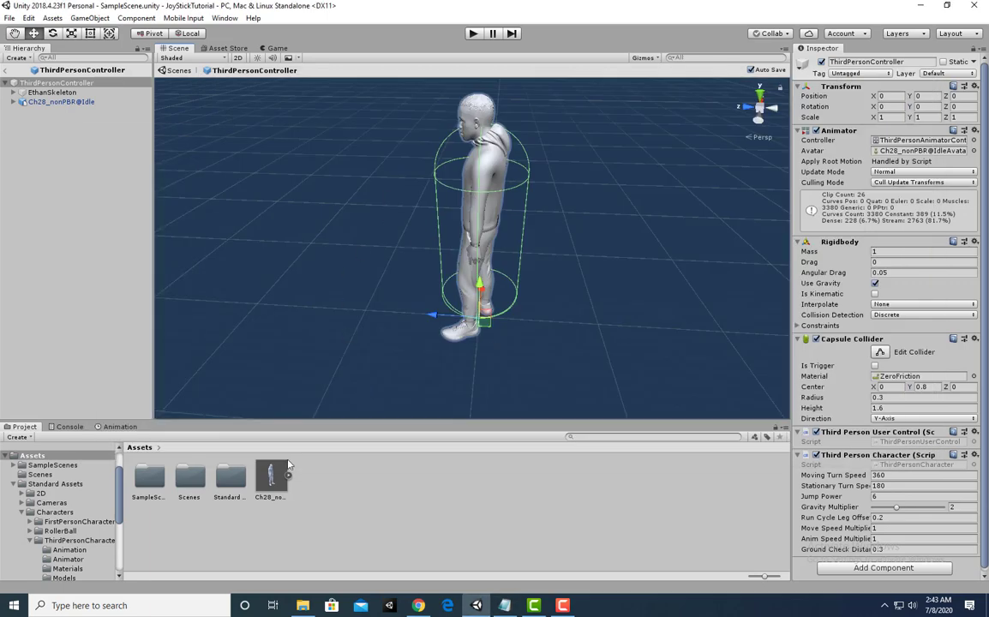
pyautogui.click(283, 471)
pyautogui.hotkey('alt', 'Tab')
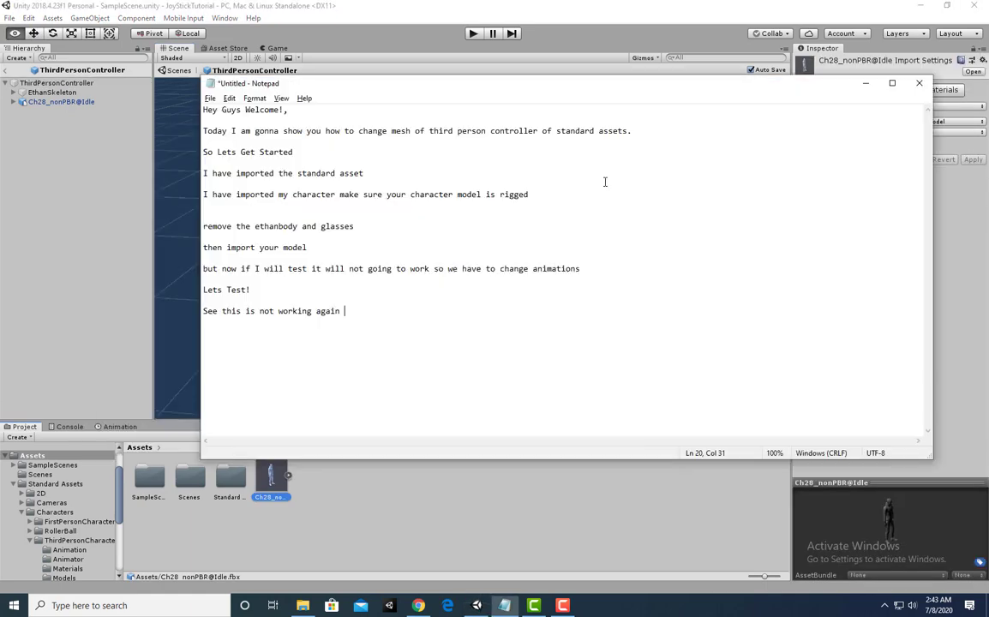
pyautogui.moveTo(644, 87); pyautogui.dragTo(490, 82)
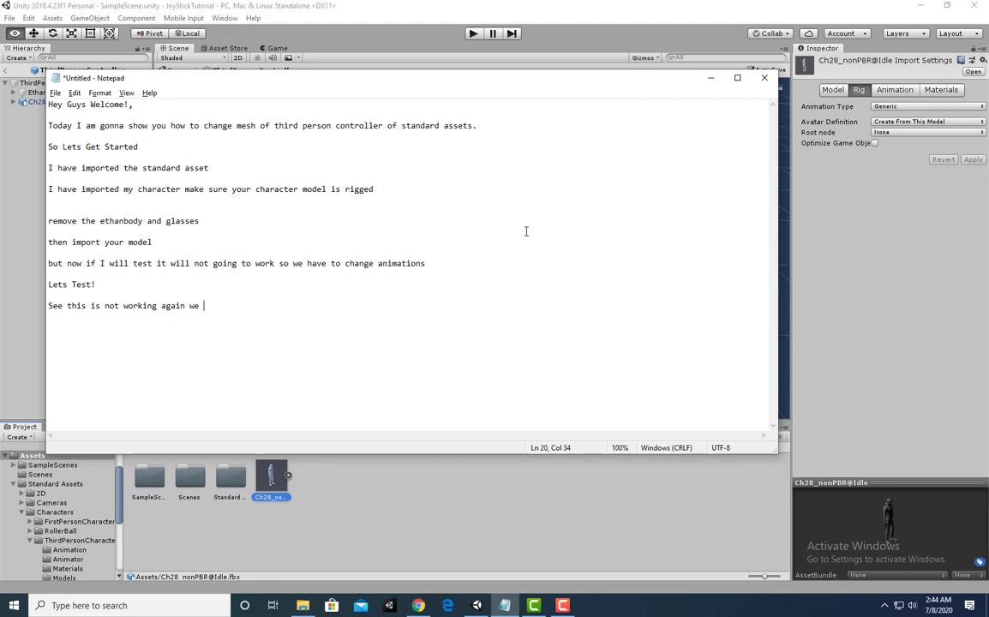
# Continue the last Notepad line with "we have to change the animation type to humanoid".
pyautogui.write('have to change')
pyautogui.press('BackSpace')
pyautogui.press('BackSpace')
pyautogui.press('BackSpace')
pyautogui.press('BackSpace')
pyautogui.press('BackSpace')
pyautogui.press('BackSpace')
pyautogui.press('BackSpace')
pyautogui.write('chn')
pyautogui.write('nge th')
pyautogui.write('e animation to ')
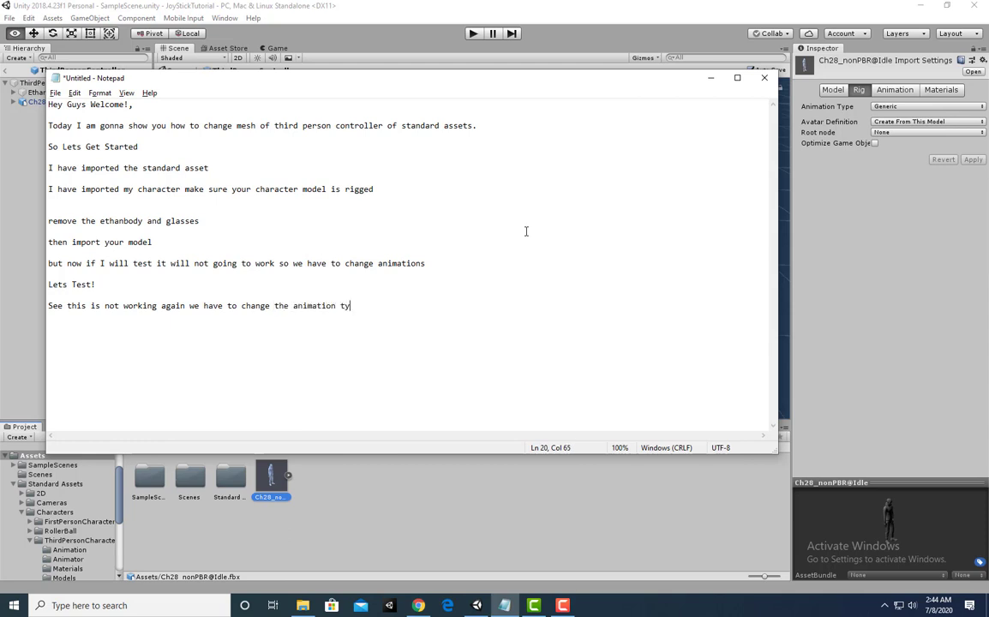
pyautogui.write('pe to humanoid')
# Switch to Unity and apply the Humanoid animation type to the Ch28_nonPBR@Idle model's rig.
pyautogui.click(814, 102)
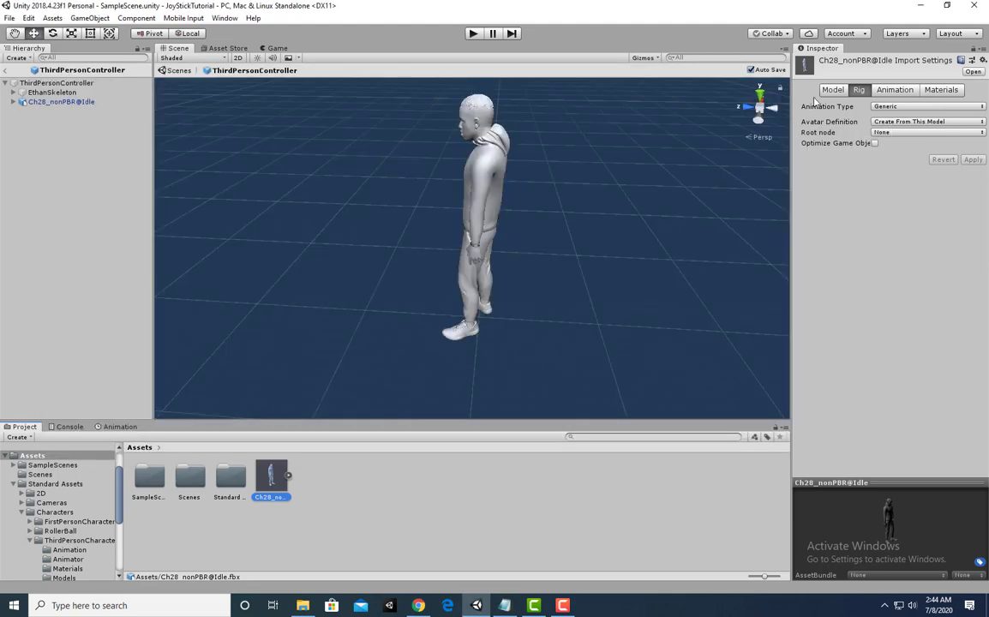
pyautogui.click(925, 106)
pyautogui.click(915, 157)
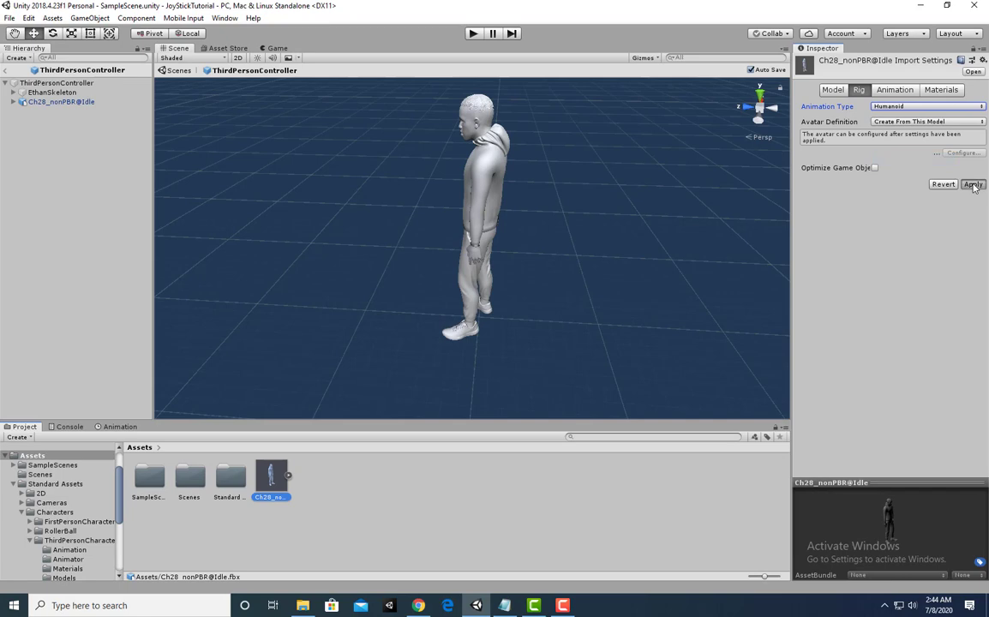
pyautogui.click(972, 185)
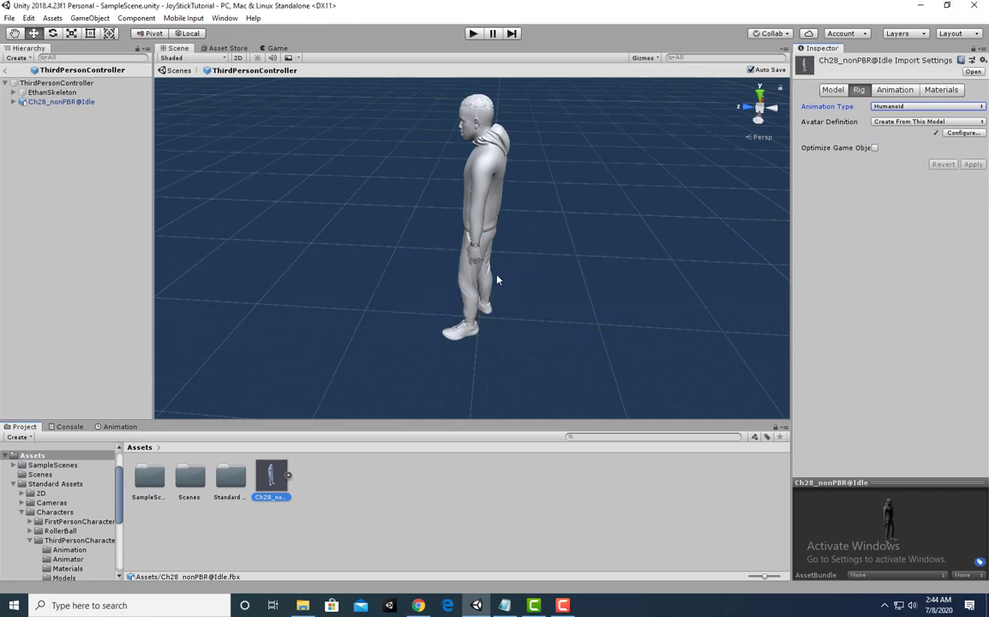
# Play-test the scene by running the character forward and to the right, and stop play mode.
pyautogui.click(482, 33)
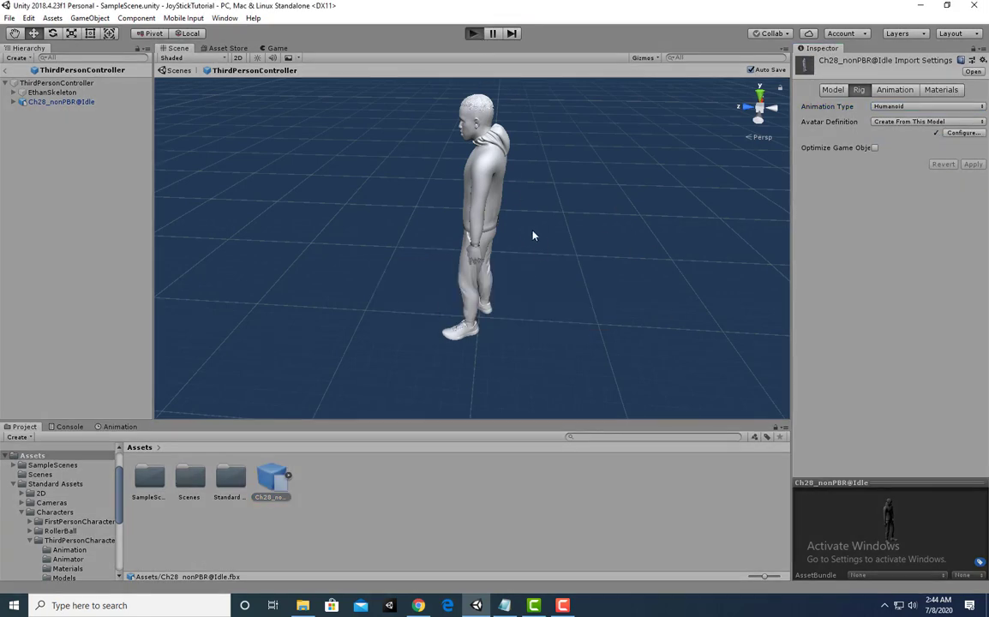
pyautogui.press('w')
pyautogui.press('d')
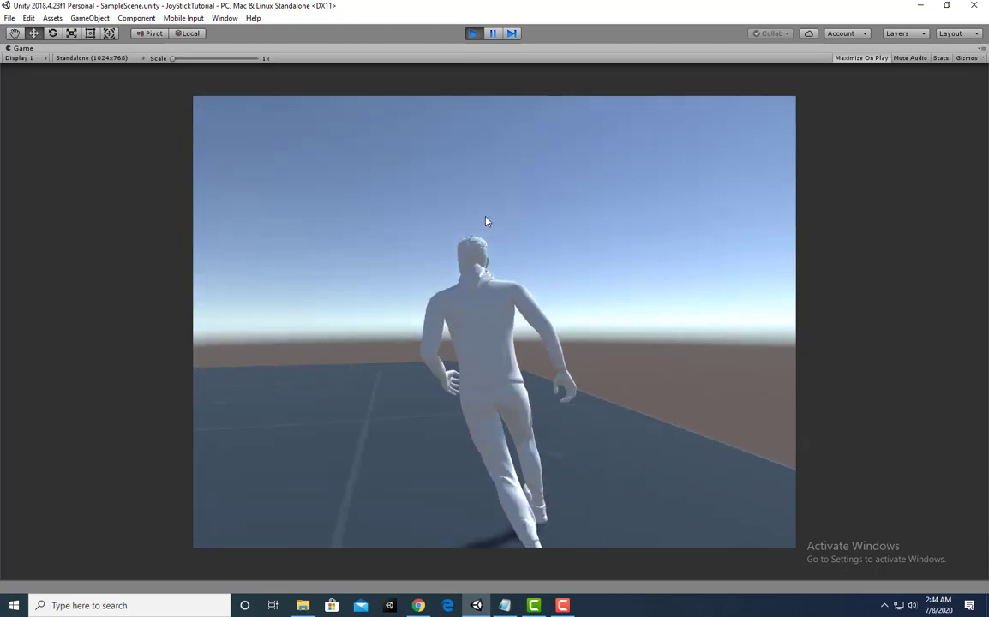
pyautogui.click(473, 33)
# Return to Notepad and add the line "Boom Guys it is working if you like the video thumbs up and subscribe to".
pyautogui.hotkey('alt', 'Tab')
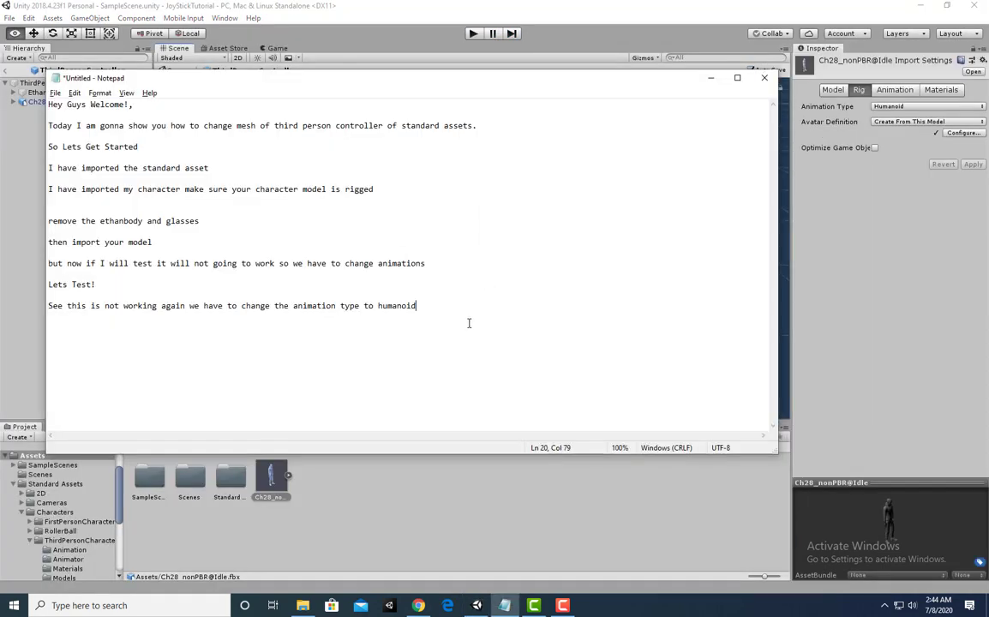
pyautogui.press('super+Up')
pyautogui.press('Return')
pyautogui.press('Return')
pyautogui.write('Boom')
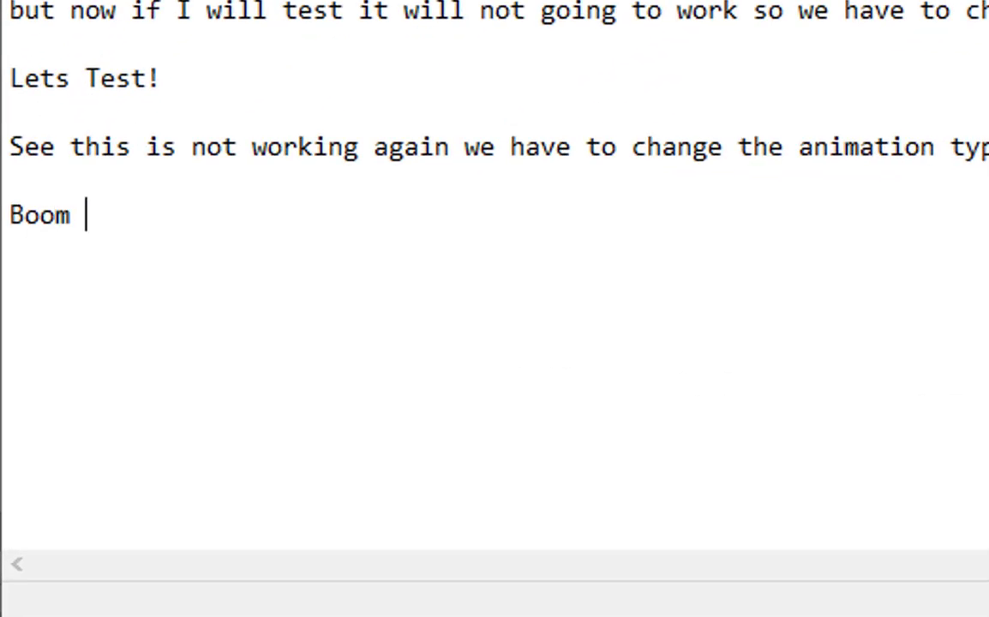
pyautogui.write(' Guys it is wor')
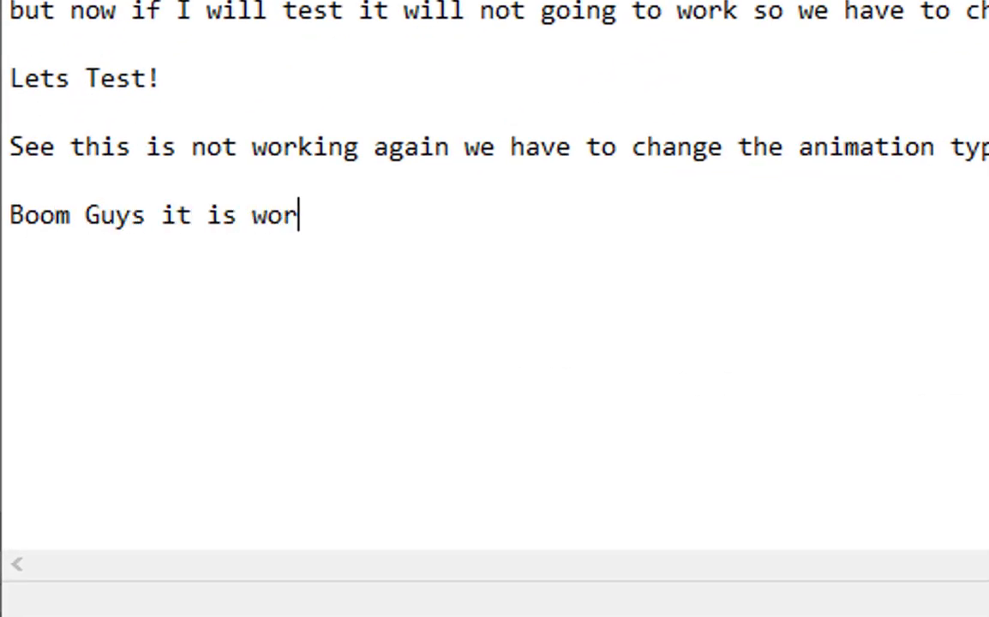
pyautogui.write('king if you like the vid')
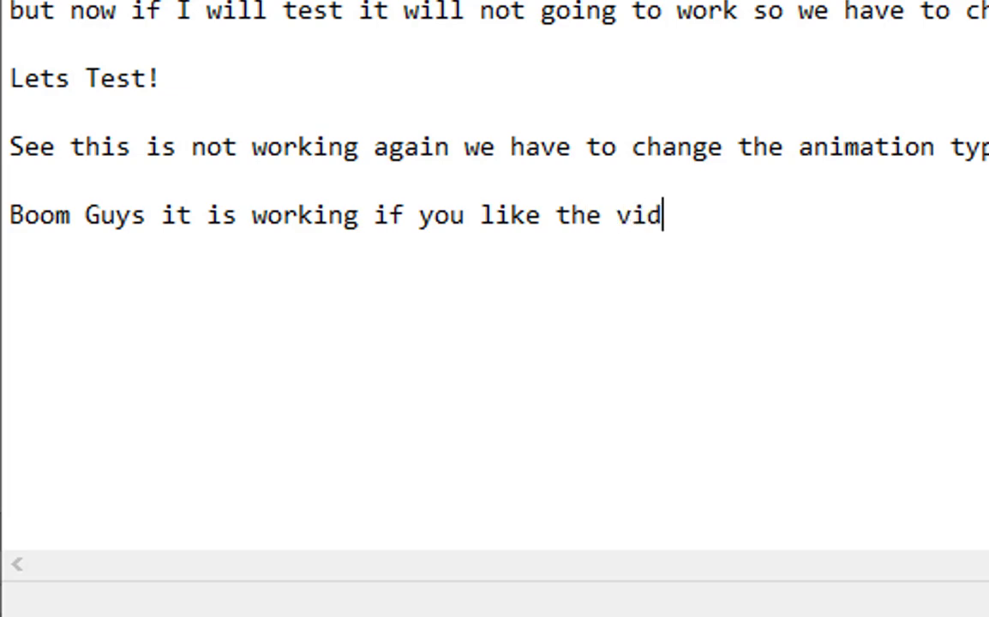
pyautogui.write('eo thumbs up and subscribe to')
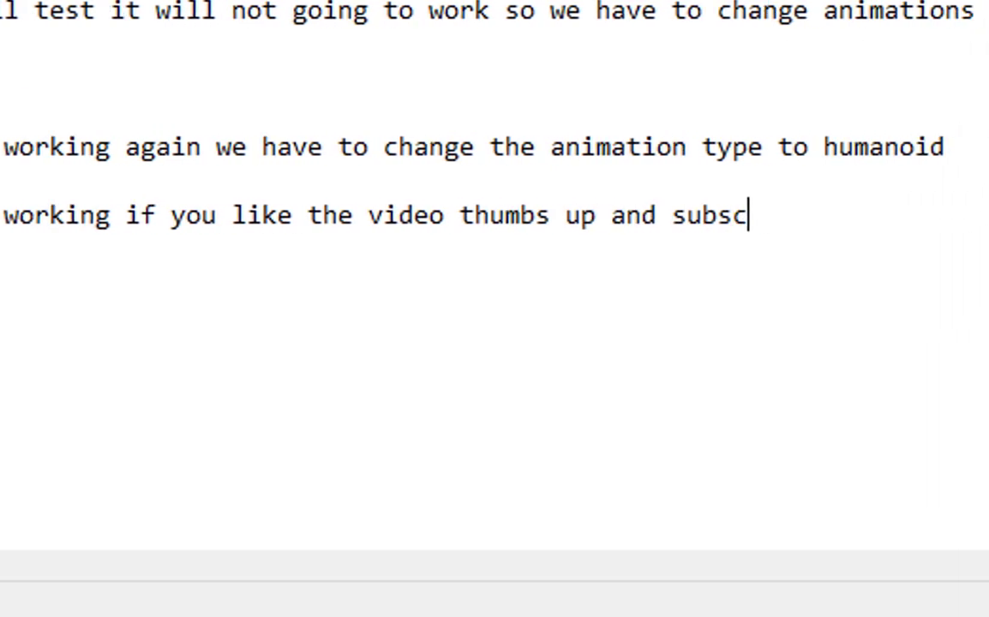